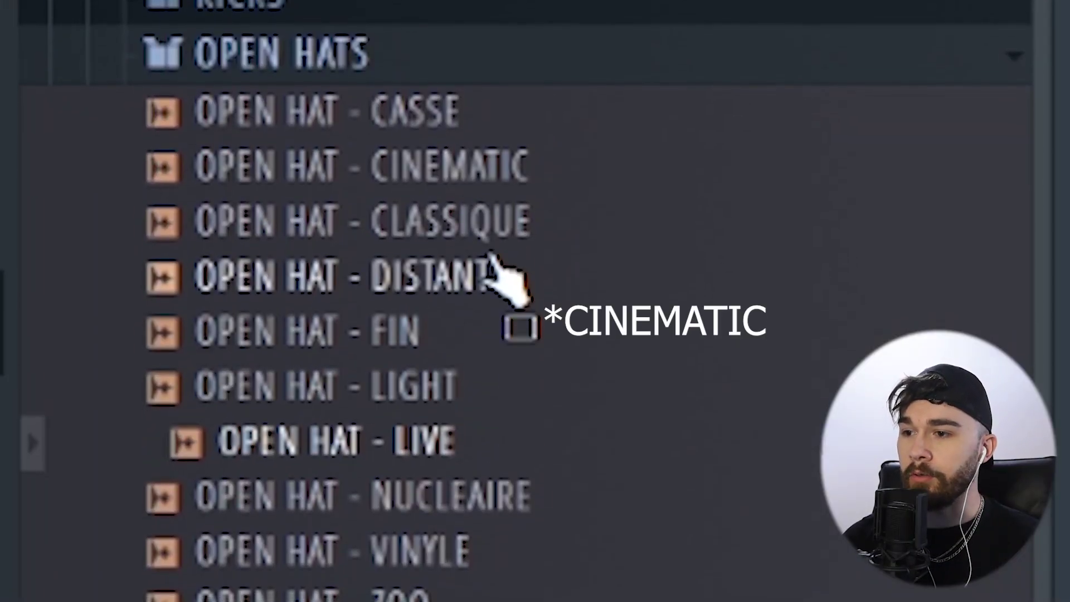
Step: Audition the open hat, percussion and snare samples in the UNIVERS drum kit folders
{"action": "left_click_drag", "start_coordinate": [514, 266], "coordinate": [491, 189]}
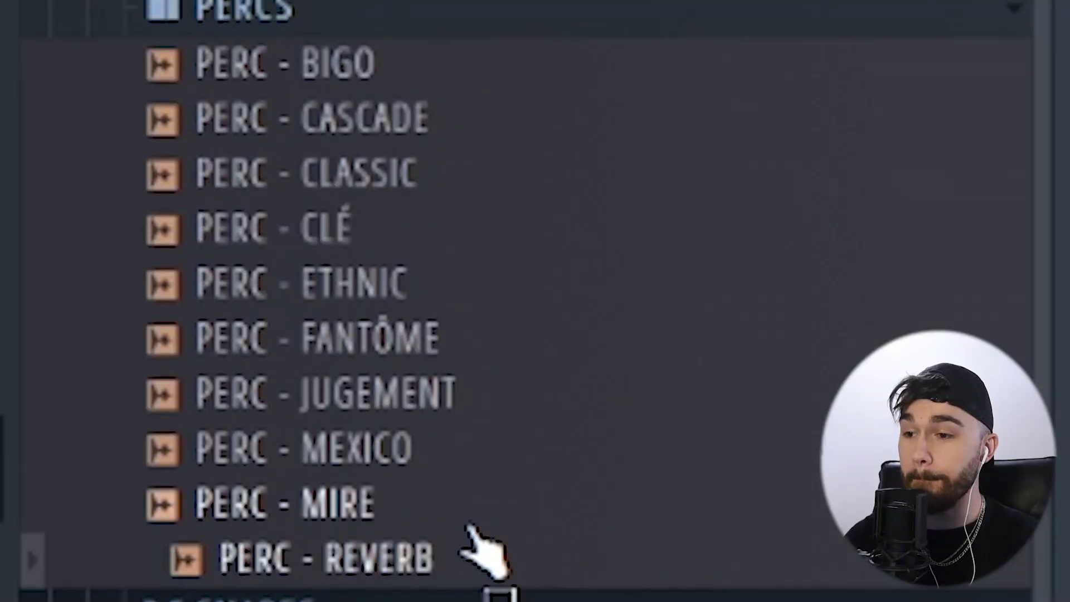
{"action": "left_click_drag", "start_coordinate": [460, 537], "coordinate": [402, 261]}
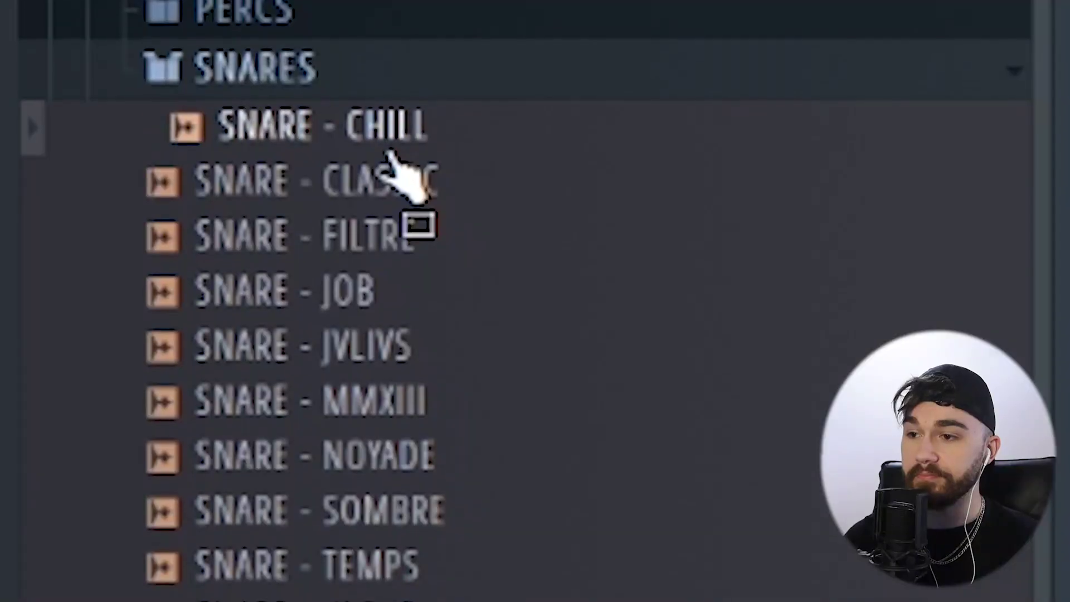
{"action": "left_click_drag", "start_coordinate": [407, 175], "coordinate": [451, 232]}
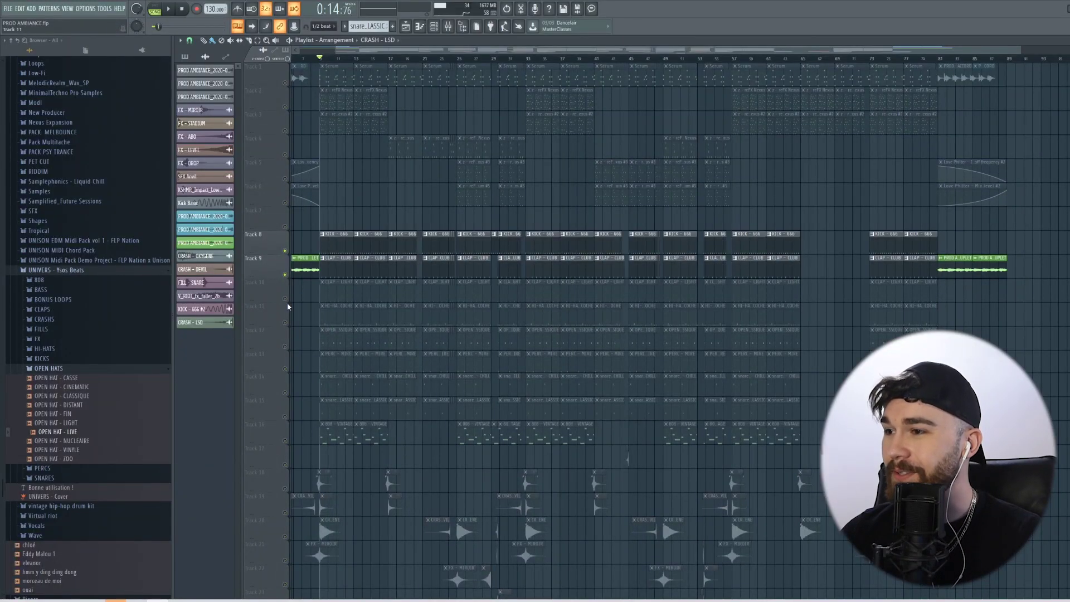
Step: Audition the CLAPS samples and examine how CLAP - CLUB and CLAP - LIGHT are layered in the playlist
{"action": "scroll", "coordinate": [310, 300], "scroll_direction": "up", "scroll_amount": 4}
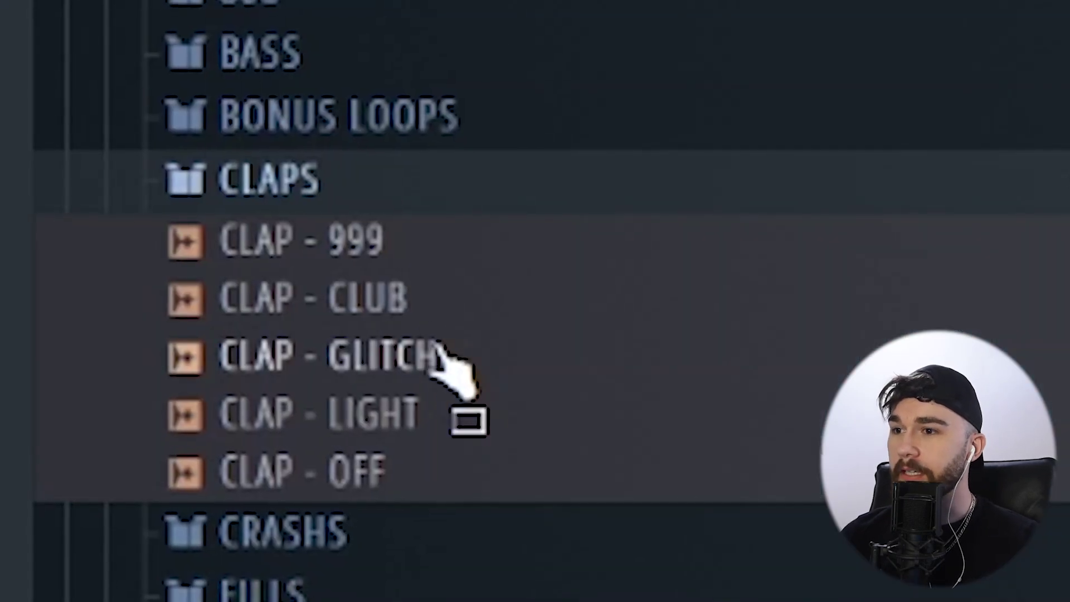
{"action": "left_click_drag", "start_coordinate": [72, 339], "coordinate": [67, 329]}
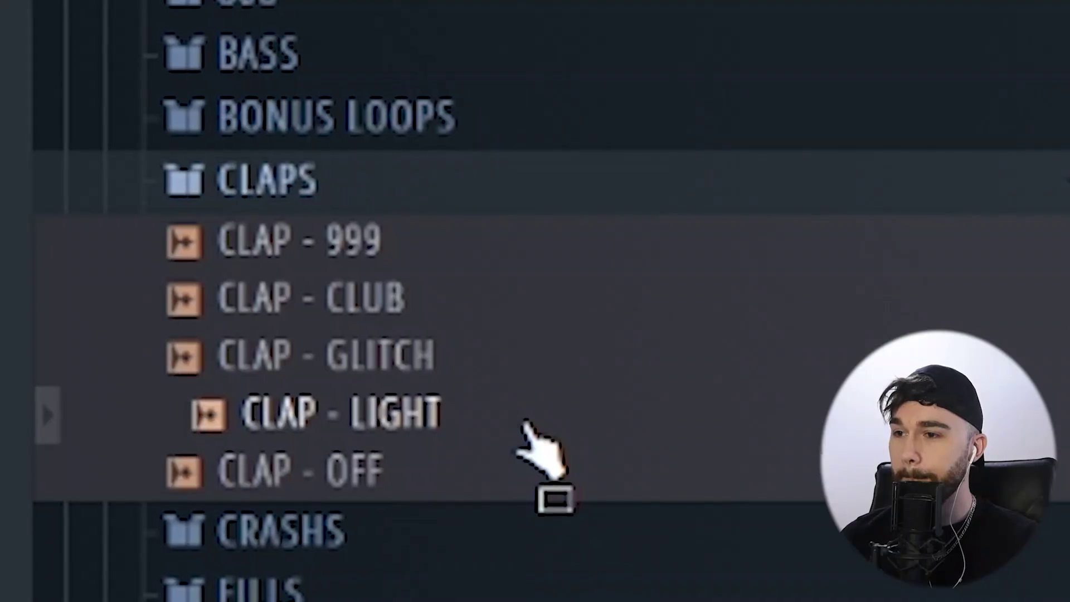
{"action": "left_click_drag", "start_coordinate": [544, 454], "coordinate": [609, 441]}
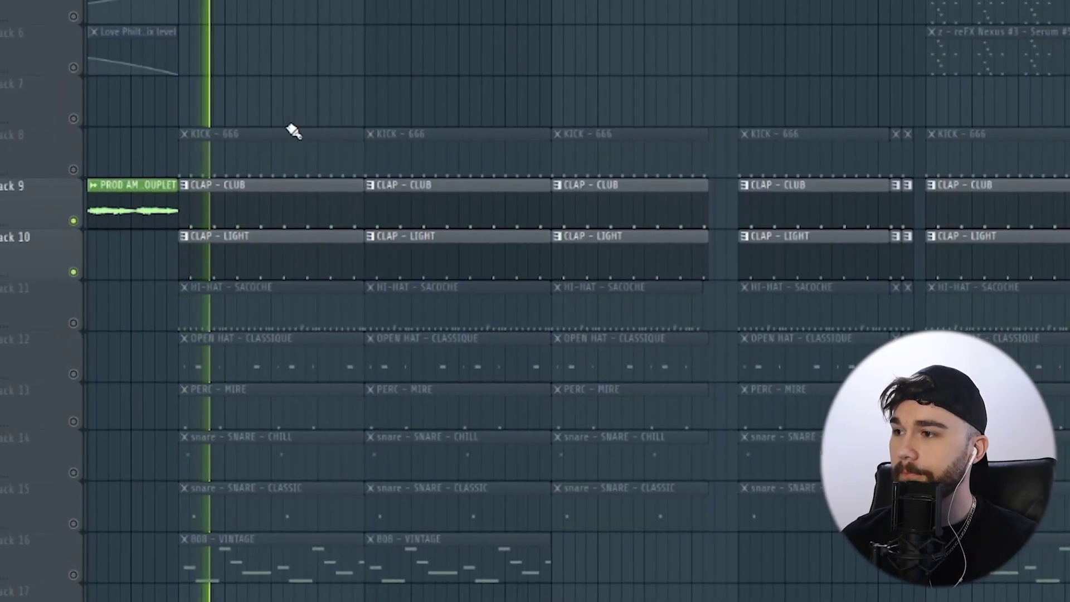
{"action": "left_click_drag", "start_coordinate": [423, 407], "coordinate": [454, 425]}
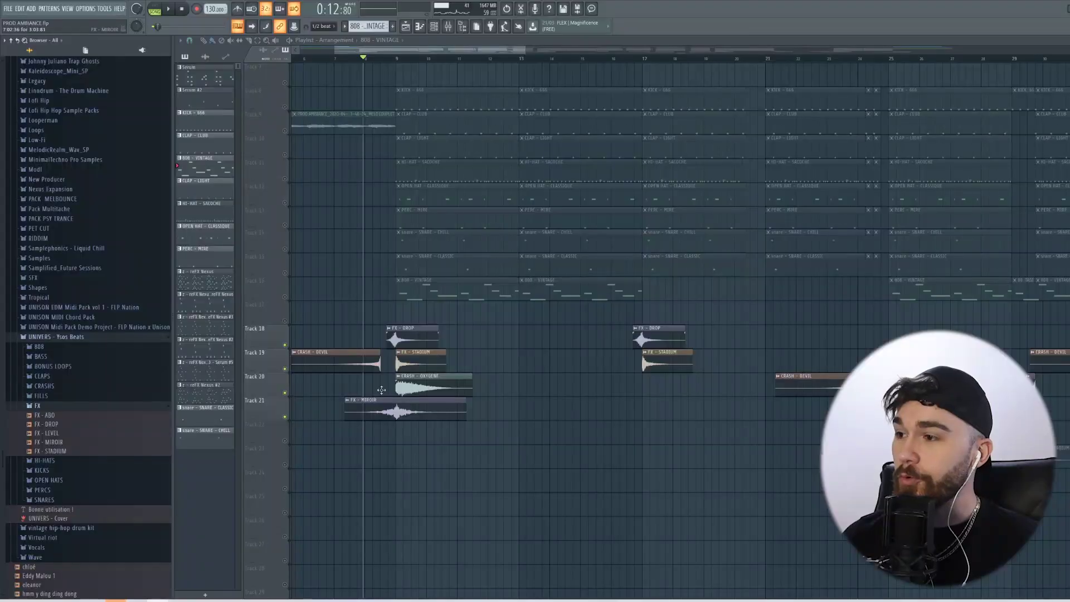
Step: Look through the kit's FX, CLAPS and PERCS folders and compare them with the sounds used in the example projects
{"action": "left_click_drag", "start_coordinate": [52, 424], "coordinate": [56, 426]}
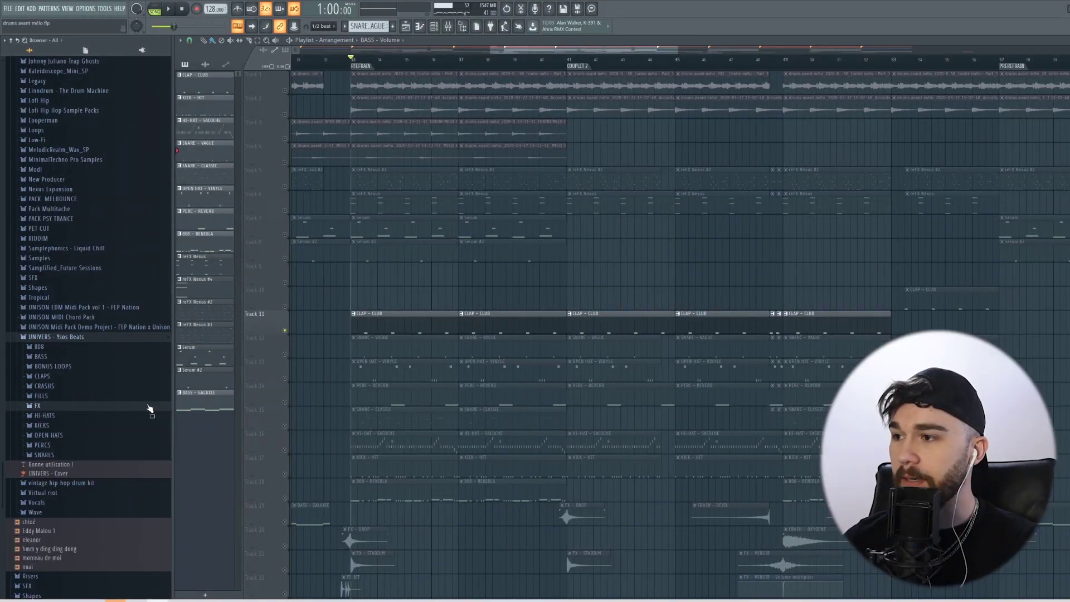
{"action": "left_click", "coordinate": [42, 376]}
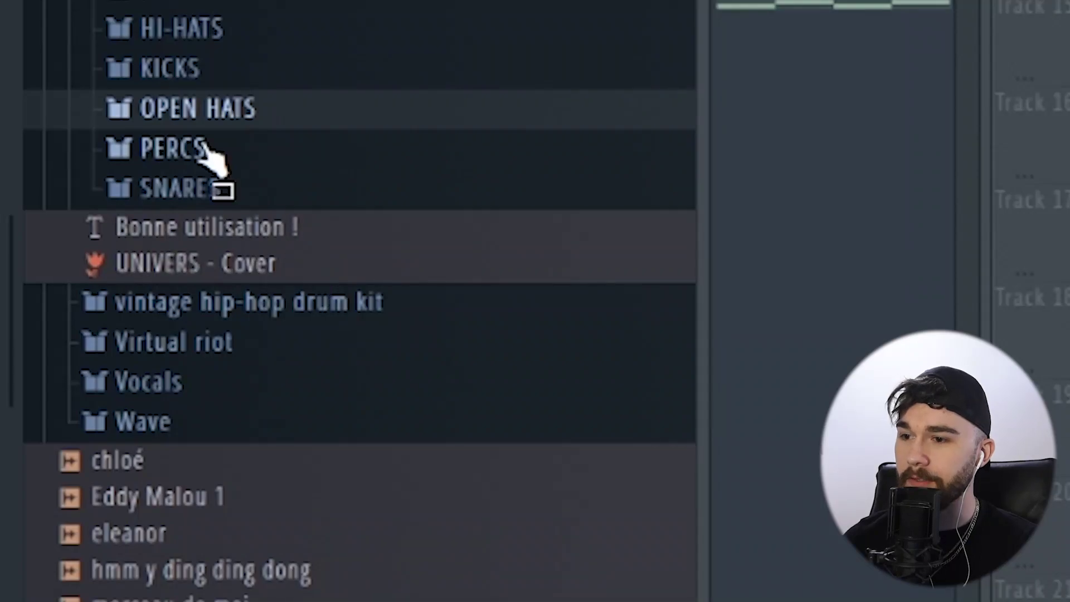
{"action": "left_click", "coordinate": [203, 146]}
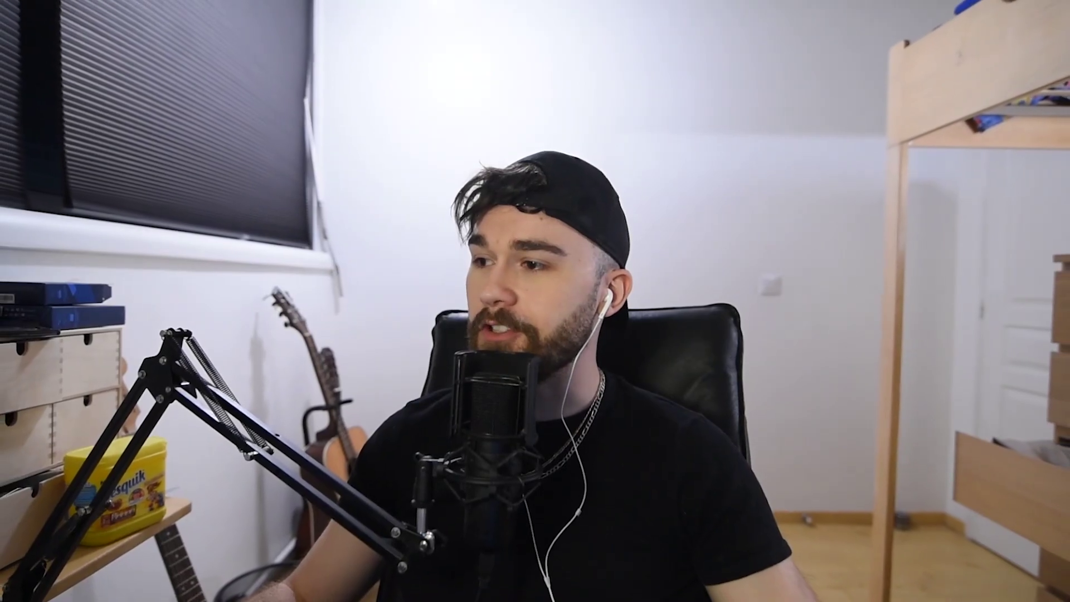
{"action": "left_click_drag", "start_coordinate": [326, 177], "coordinate": [343, 192]}
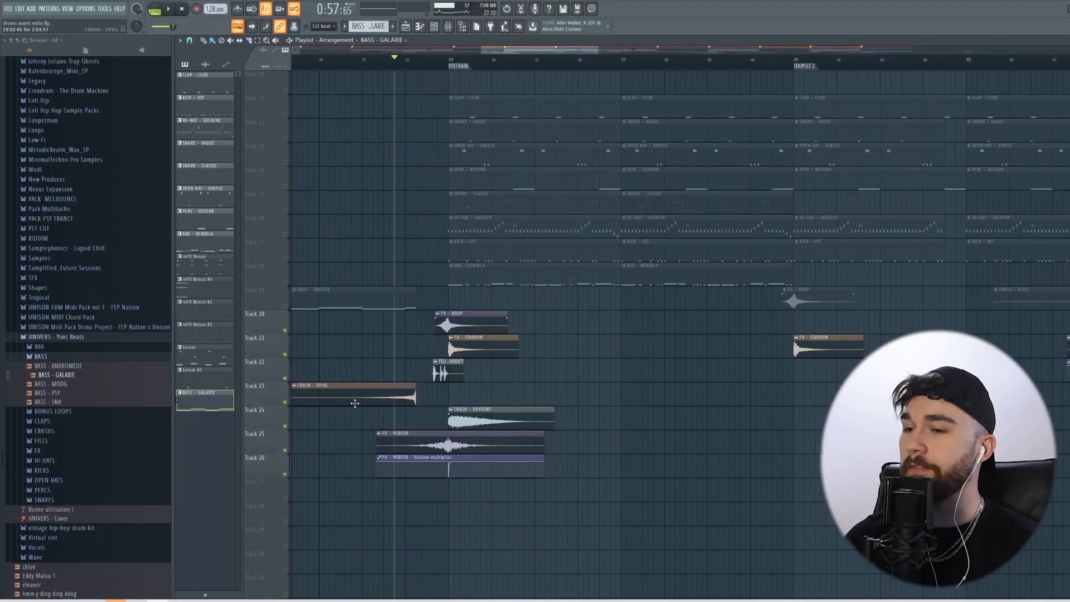
Step: Examine the CRASHS and FILLS samples and how the crash, fill and FX clips are arranged around the refrain
{"action": "left_click", "coordinate": [42, 360]}
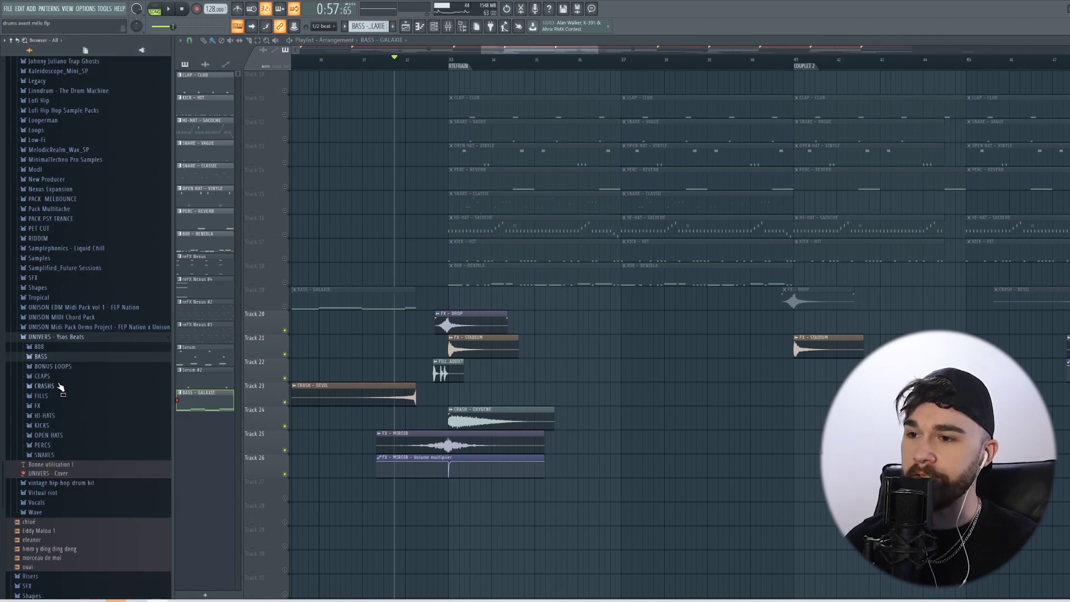
{"action": "left_click", "coordinate": [60, 386]}
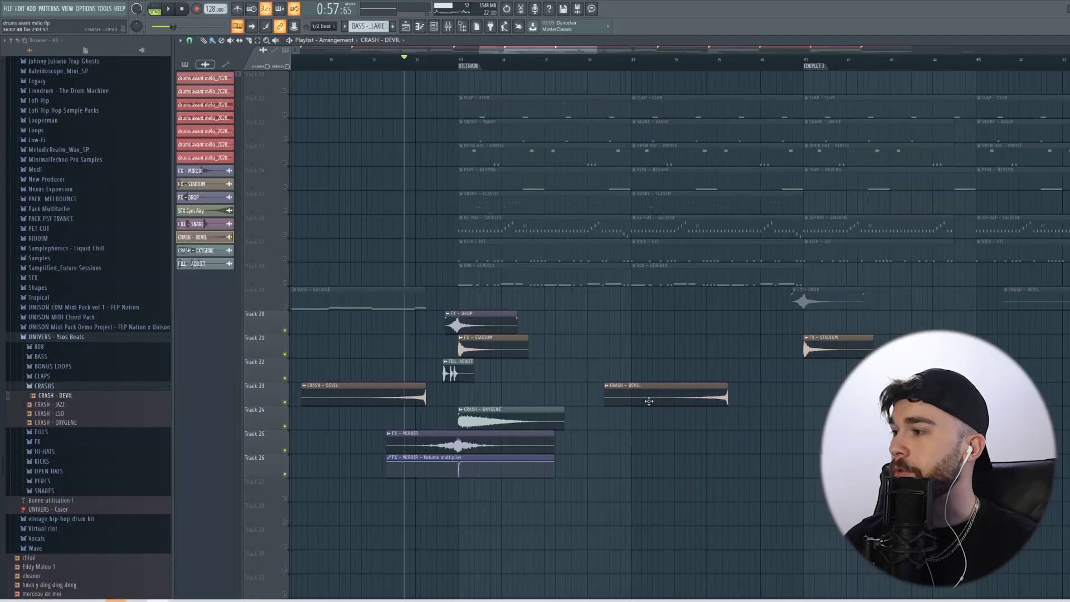
{"action": "left_click", "coordinate": [326, 181]}
{"action": "key", "text": "Escape"}
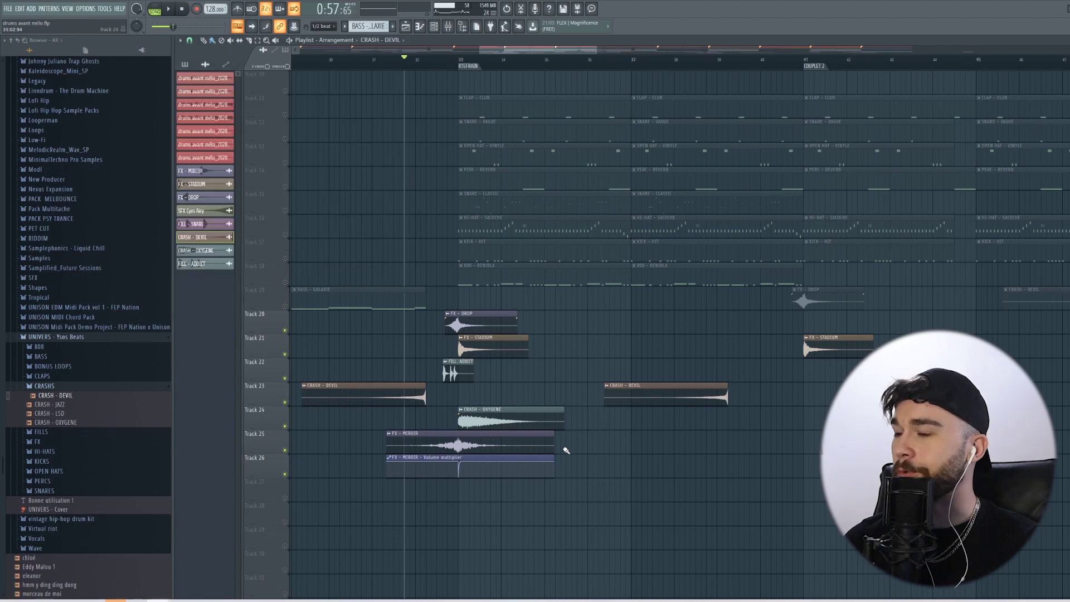
{"action": "key", "text": "space"}
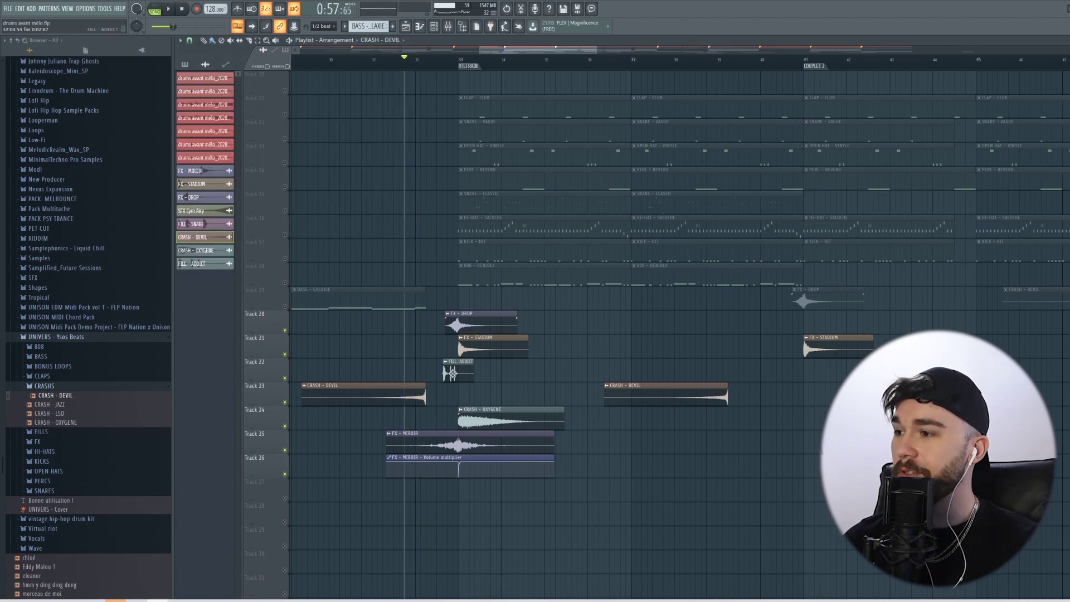
{"action": "right_click", "coordinate": [285, 381]}
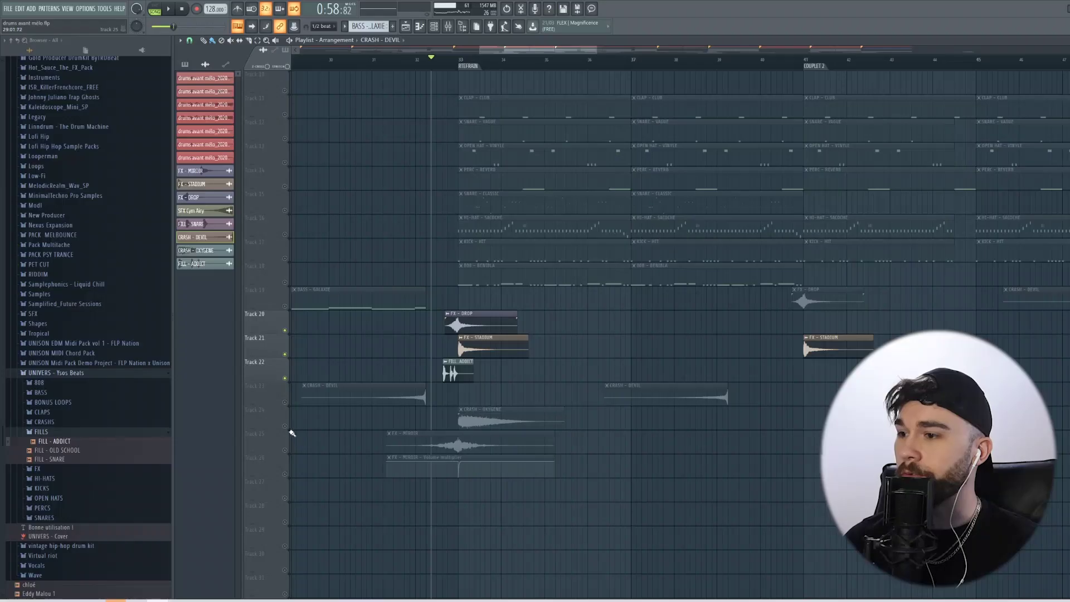
{"action": "left_click", "coordinate": [285, 401]}
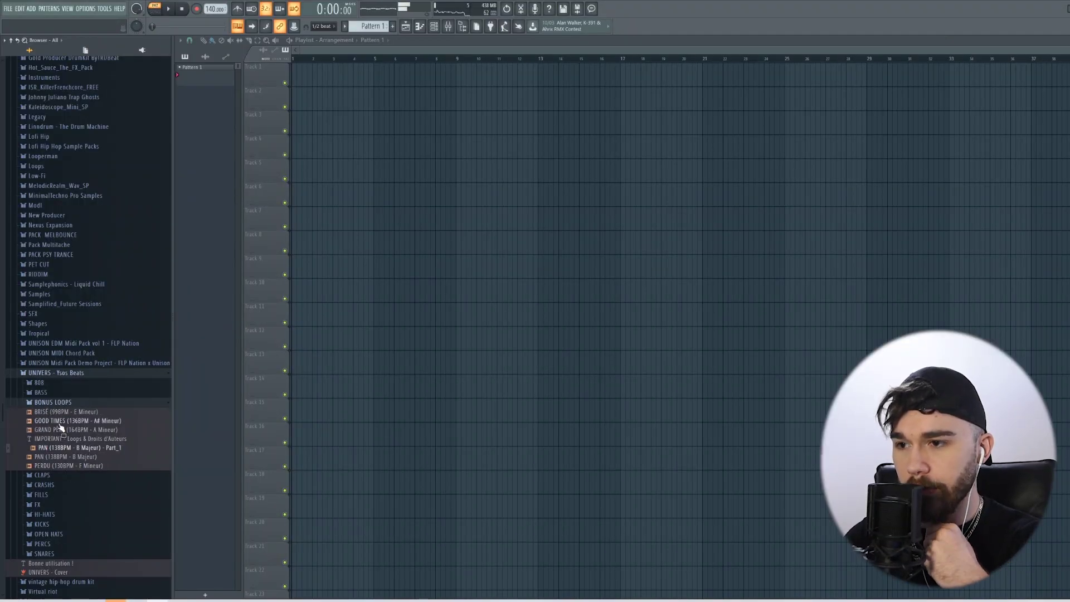
Step: Place the BRISÉ (99BPM - E Mineur) loop at the start of Track 1 and set the project tempo to 99 BPM
{"action": "left_click_drag", "start_coordinate": [63, 420], "coordinate": [350, 238]}
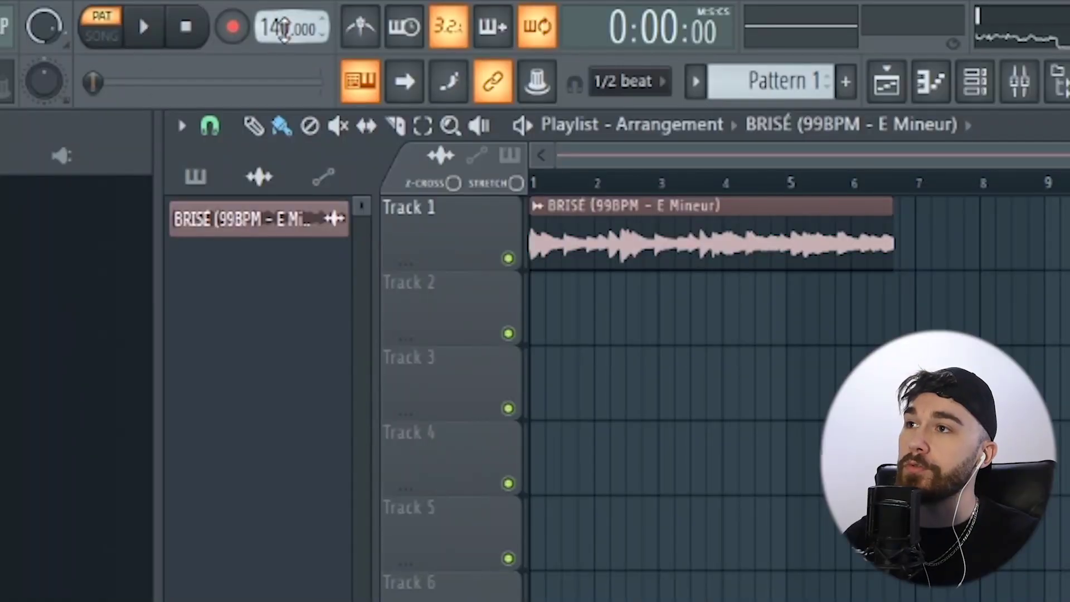
{"action": "left_click_drag", "start_coordinate": [284, 28], "coordinate": [284, 55]}
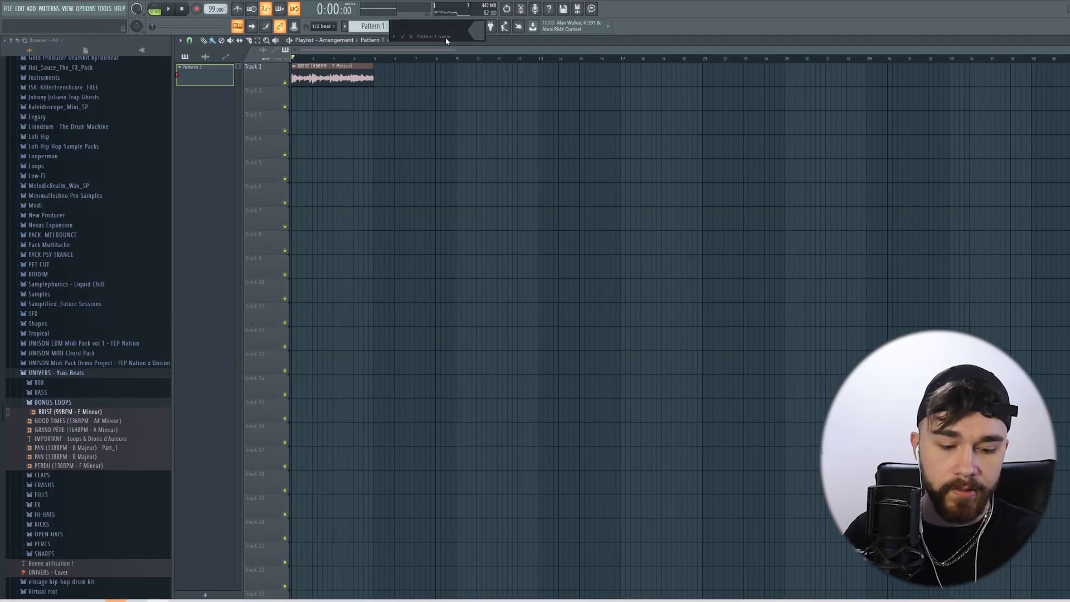
Step: Name the pattern "drums" and place it on Track 2 beneath the loop
{"action": "double_click", "coordinate": [312, 98]}
{"action": "left_click", "coordinate": [53, 402]}
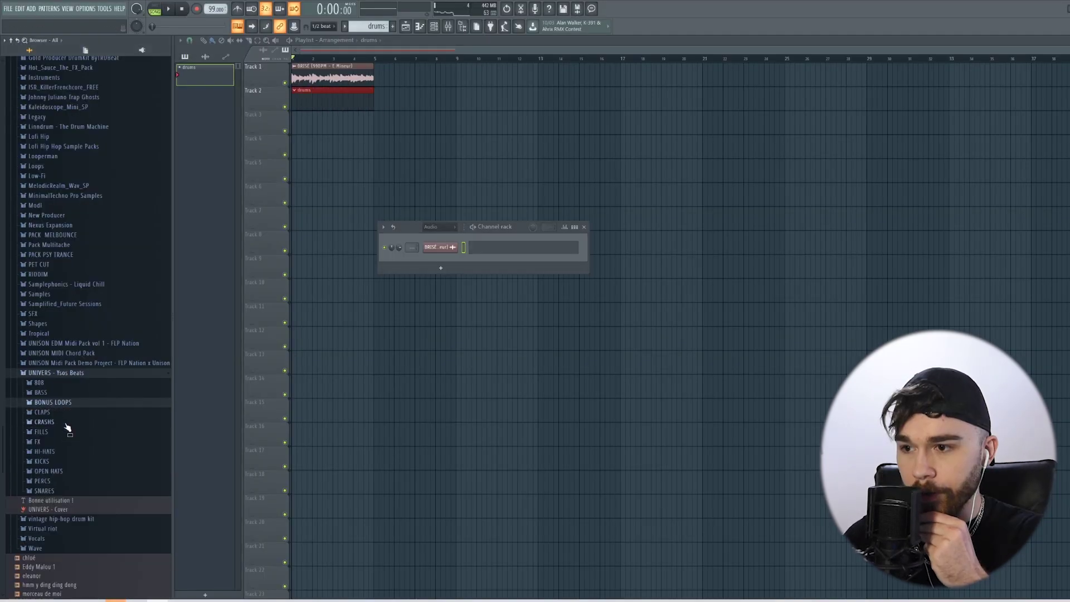
Step: Load KICK - IMPACT, SNARE - VAGUE and SNARE - CLASSIC from the UNIVERS kit into the channel rack
{"action": "left_click", "coordinate": [42, 461]}
{"action": "left_click", "coordinate": [72, 489]}
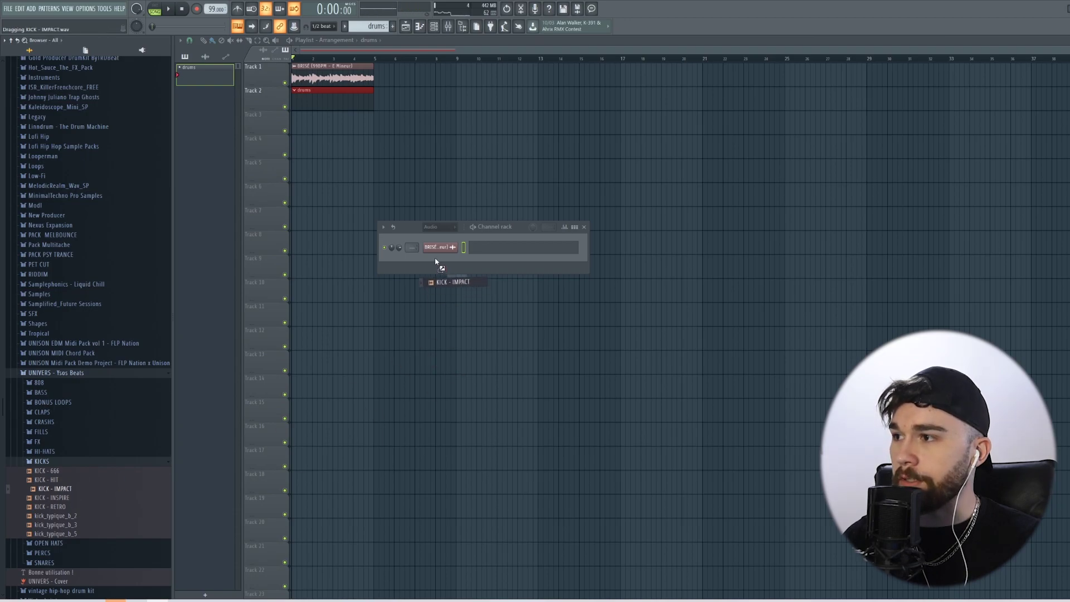
{"action": "left_click_drag", "start_coordinate": [436, 261], "coordinate": [438, 263]}
{"action": "left_click", "coordinate": [42, 461]}
{"action": "left_click", "coordinate": [45, 490]}
{"action": "scroll", "coordinate": [73, 529], "scroll_direction": "down", "scroll_amount": 2}
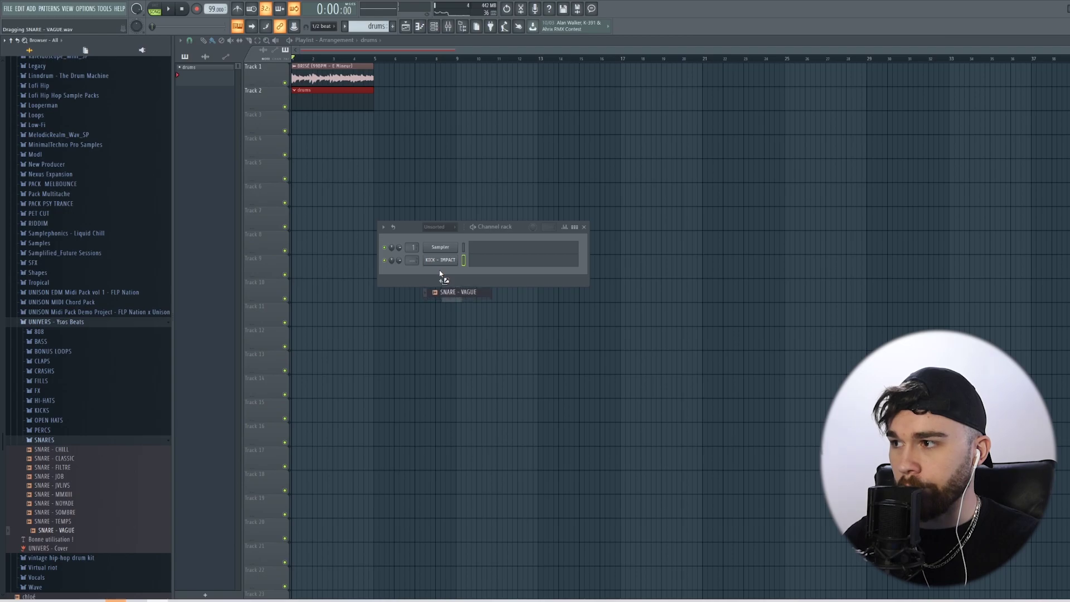
{"action": "left_click_drag", "start_coordinate": [440, 273], "coordinate": [441, 274]}
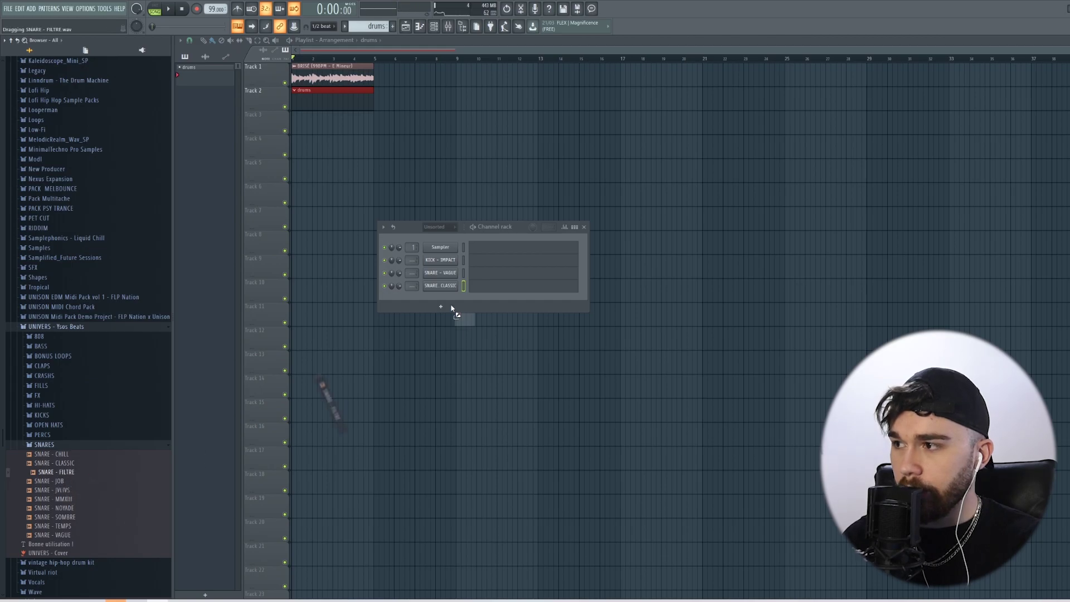
Step: Add the FILTRE and CHILL snares, PERC - REVERB, VINYLE and CLASSIQUE open hats, ESPACE hi-hat, CRASH - OXYGENE and 808 - SIDE to the channel rack
{"action": "left_click_drag", "start_coordinate": [442, 298], "coordinate": [433, 369]}
{"action": "key", "text": "Up"}
{"action": "key", "text": "Up"}
{"action": "key", "text": "Up"}
{"action": "key", "text": "Up"}
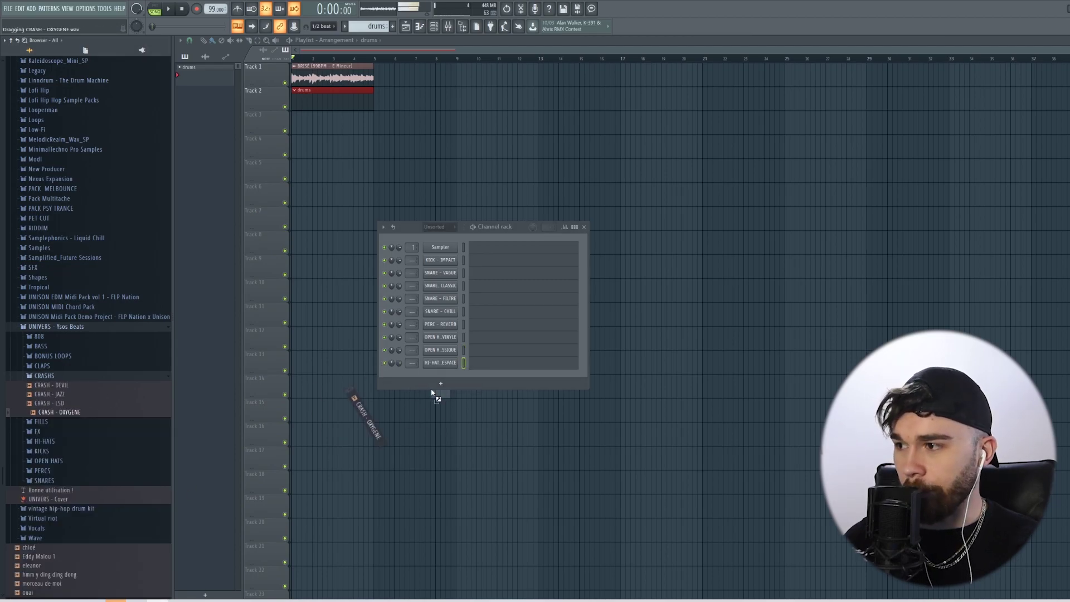
{"action": "left_click", "coordinate": [54, 337]}
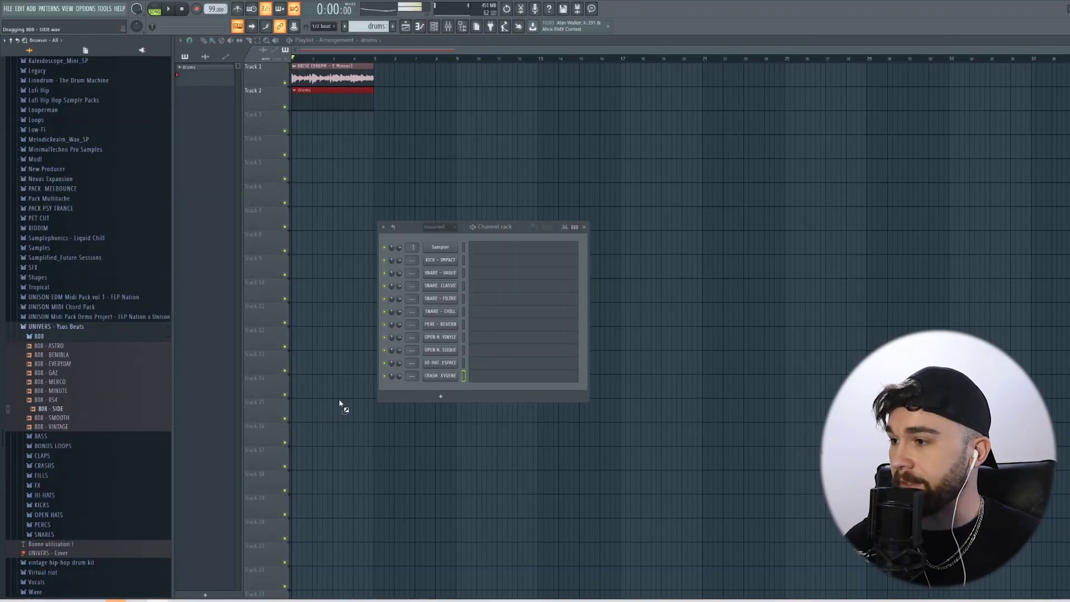
{"action": "left_click_drag", "start_coordinate": [340, 404], "coordinate": [458, 375]}
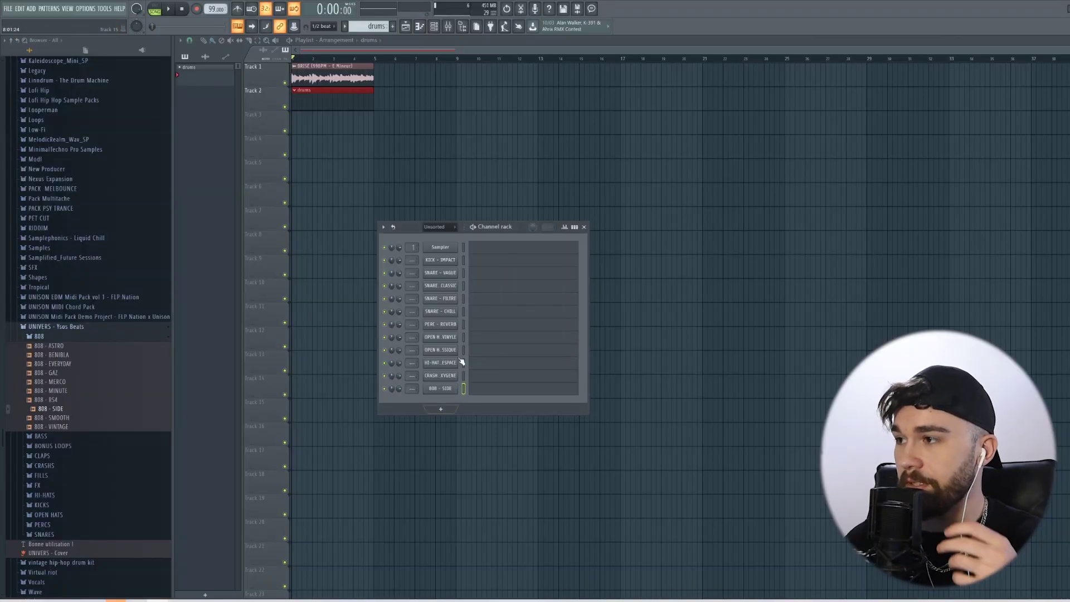
Step: Write SNARE - CLASSIC notes on beats 2 and 4 of the first bar and repeat them across four bars
{"action": "left_click", "coordinate": [485, 284]}
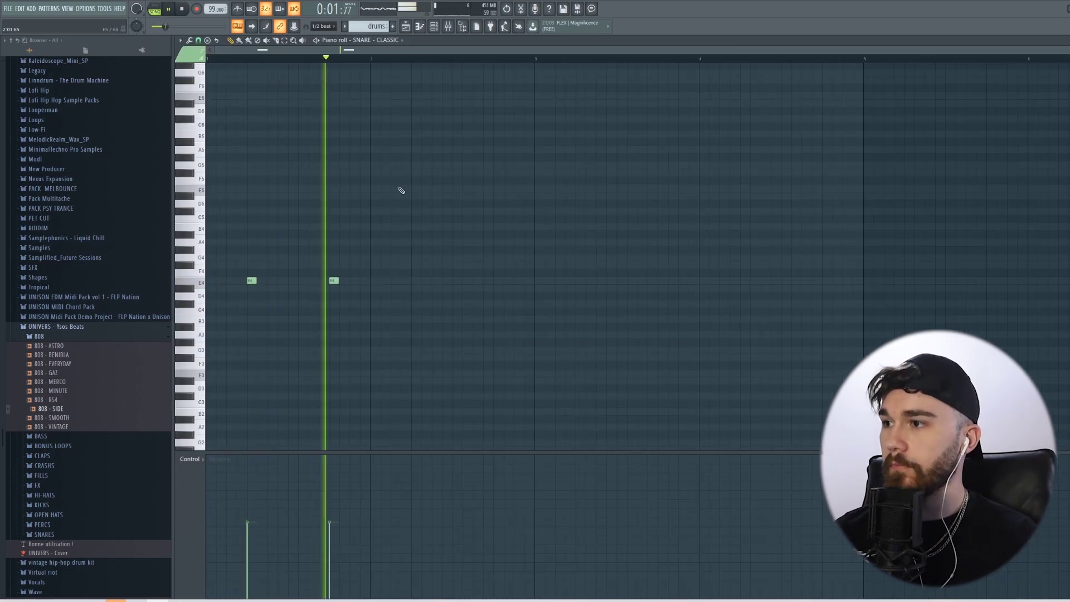
{"action": "key", "text": "space"}
{"action": "key", "text": "ctrl+a"}
{"action": "key", "text": "ctrl+b"}
{"action": "key", "text": "ctrl+b"}
{"action": "key", "text": "ctrl+b"}
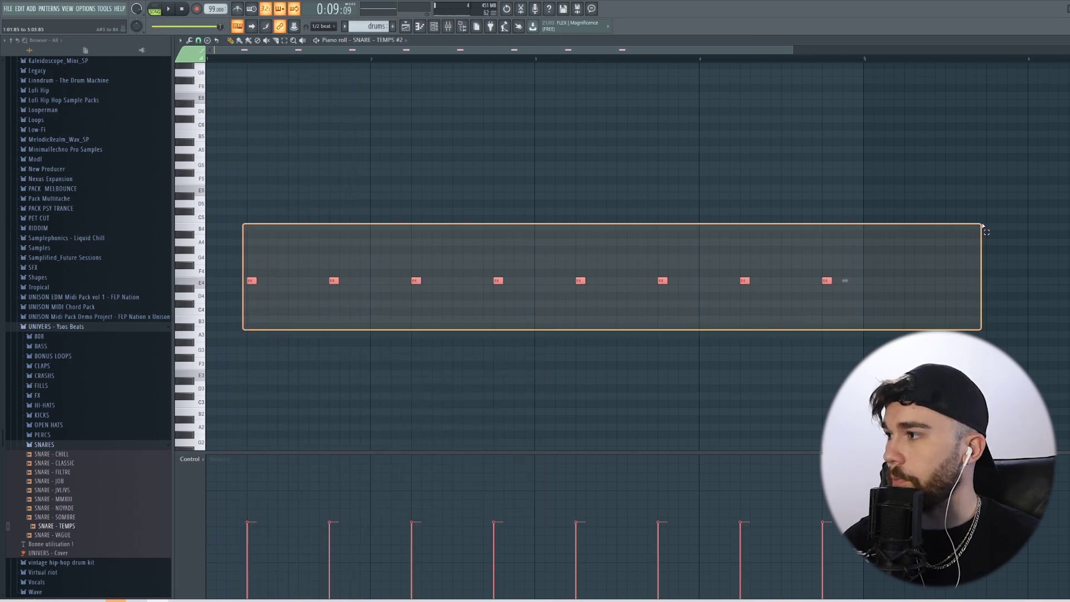
Step: Raise the velocity of all the SNARE - TEMPS #2 notes and copy them to SNARE - VAGUE one octave higher
{"action": "left_click_drag", "start_coordinate": [981, 225], "coordinate": [242, 294]}
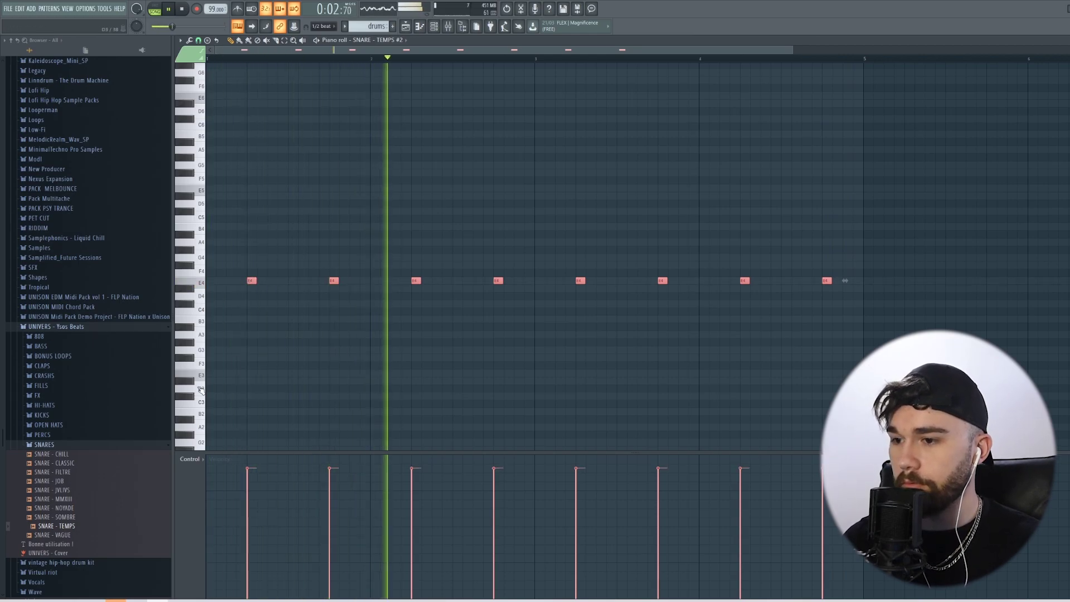
{"action": "left_click", "coordinate": [433, 28]}
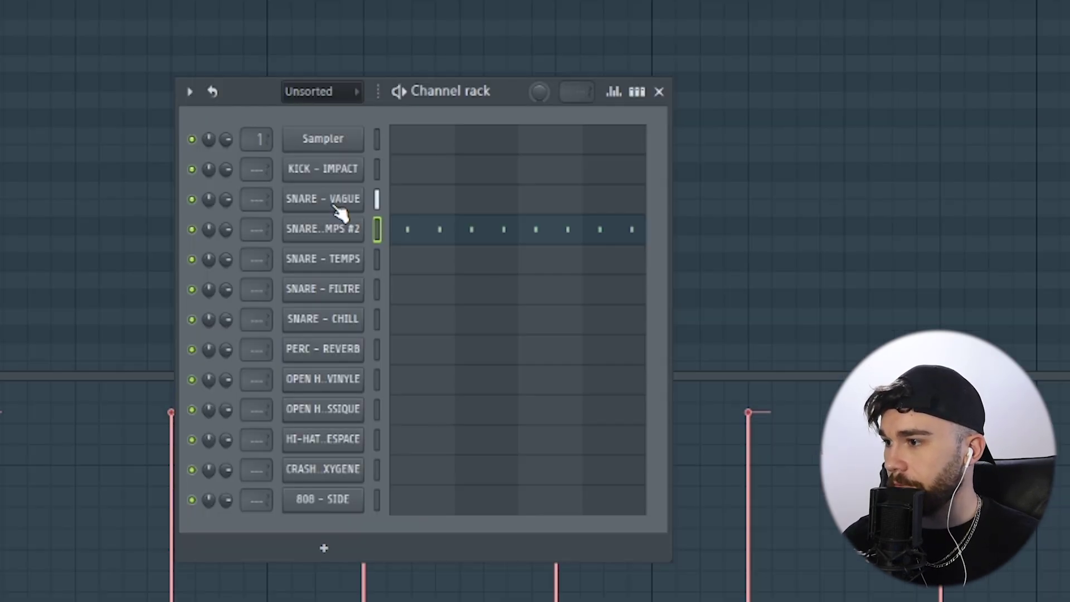
{"action": "right_click", "coordinate": [353, 207]}
{"action": "left_click", "coordinate": [604, 282]}
{"action": "right_click", "coordinate": [343, 209]}
{"action": "left_click", "coordinate": [561, 237]}
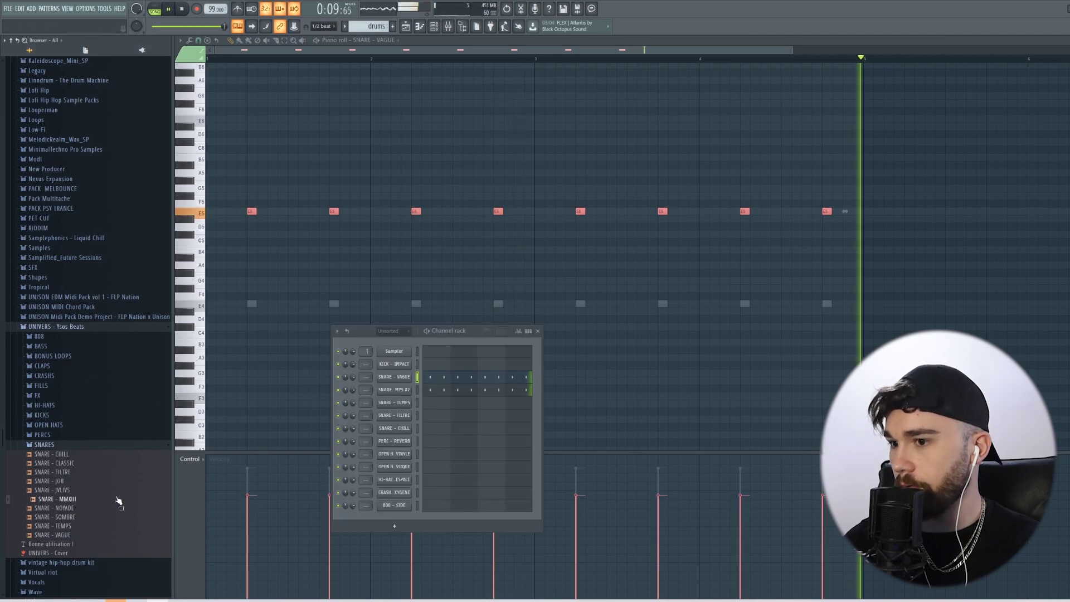
Step: Load the SNARE - MMXIII sample into the channel rack among the other snares
{"action": "key", "text": "space"}
{"action": "left_click", "coordinate": [119, 500]}
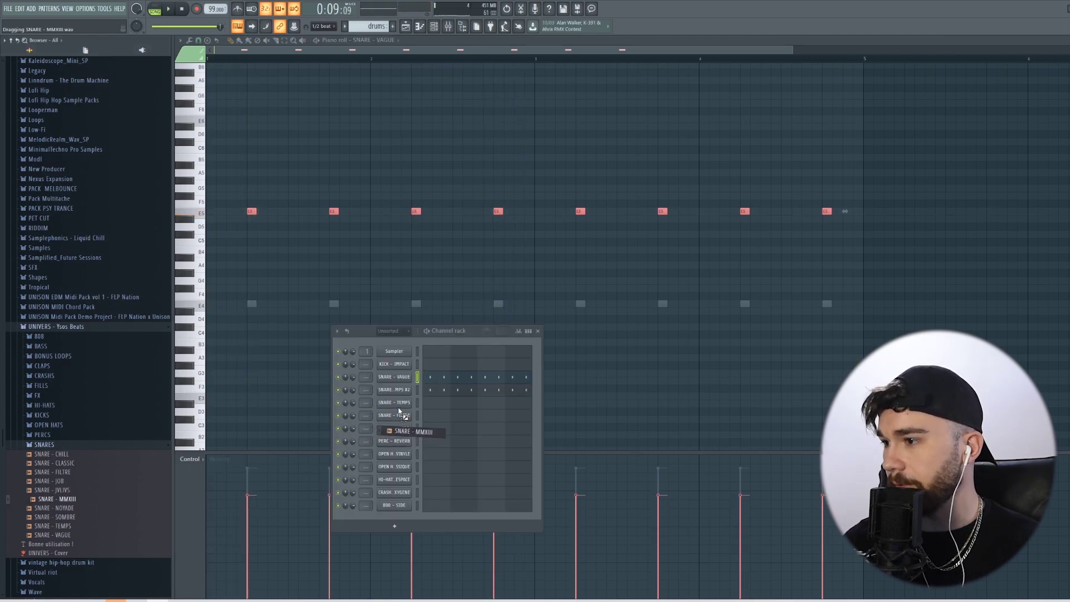
{"action": "left_click_drag", "start_coordinate": [398, 412], "coordinate": [400, 415]}
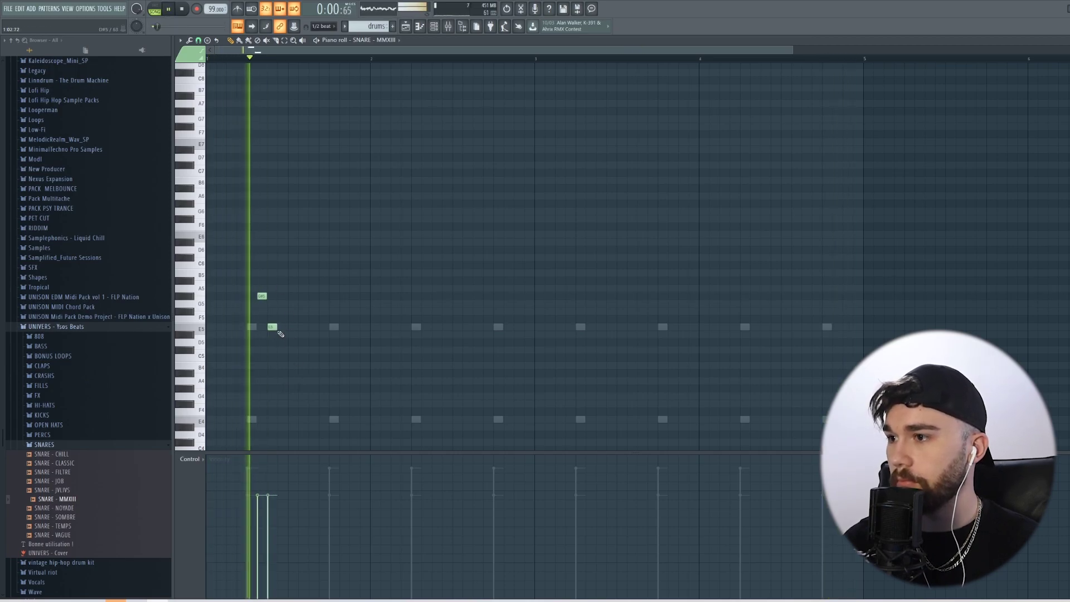
Step: Write four offbeat SNARE - MMXIII notes in the first two bars and duplicate them into bars 3 and 4
{"action": "key", "text": "space"}
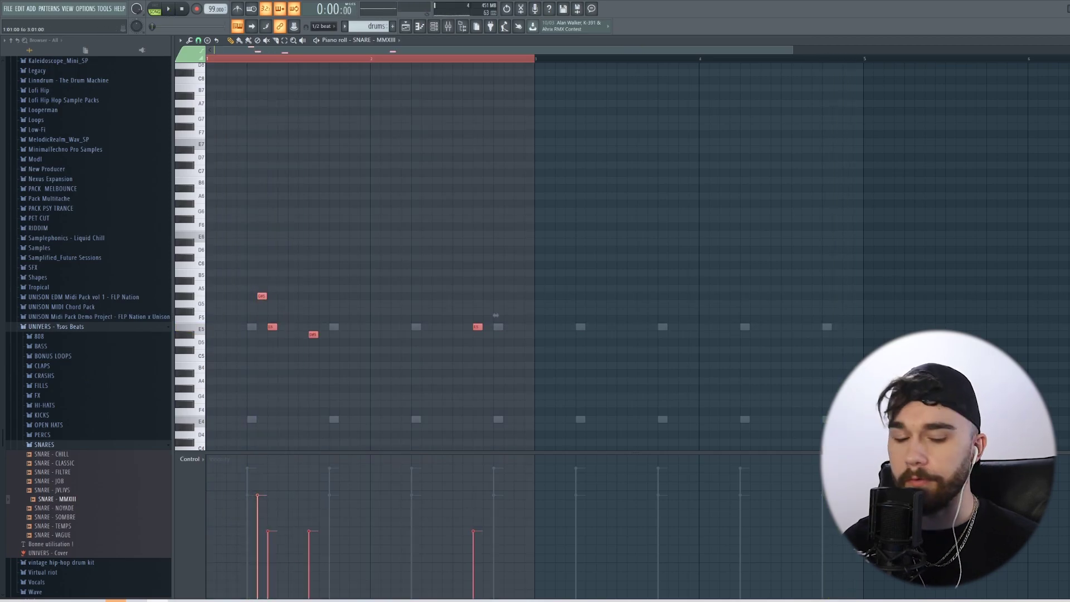
{"action": "key", "text": "ctrl+b"}
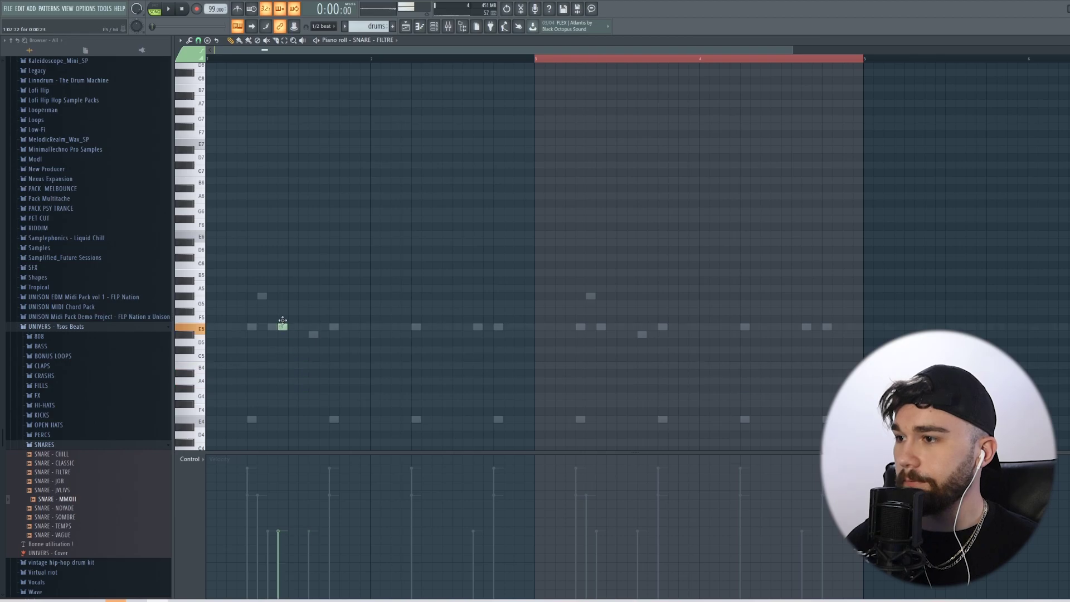
Step: Place two adjacent F#5 SNARE - FILTRE notes in bar 1, add an E5 note in bar 2, and duplicate them into bars 3 and 4
{"action": "left_click_drag", "start_coordinate": [272, 311], "coordinate": [280, 311]}
{"action": "left_click", "coordinate": [291, 311]}
{"action": "key", "text": "space"}
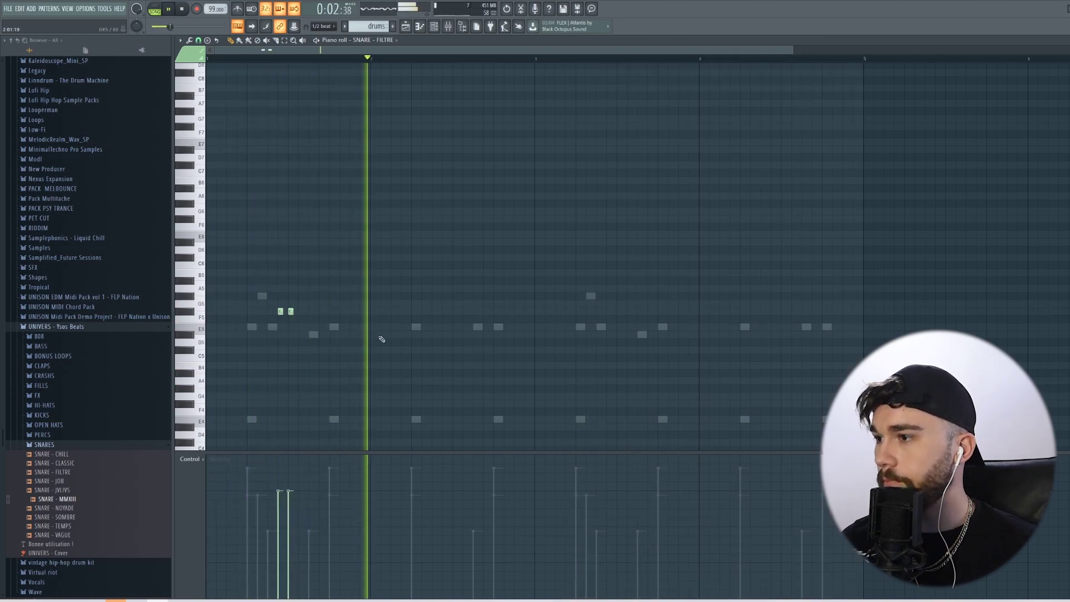
{"action": "left_click", "coordinate": [444, 327]}
{"action": "left_click_drag", "start_coordinate": [532, 54], "coordinate": [207, 54]}
{"action": "key", "text": "ctrl+b"}
{"action": "key", "text": "space"}
Step: Load the SNARE - TEMPS sample into the channel rack and write one quieter short note in each of bars 1, 2 and 3
{"action": "key", "text": "F6"}
{"action": "left_click_drag", "start_coordinate": [53, 525], "coordinate": [411, 212]}
{"action": "key", "text": "F6"}
{"action": "left_click", "coordinate": [240, 328]}
{"action": "key", "text": "space"}
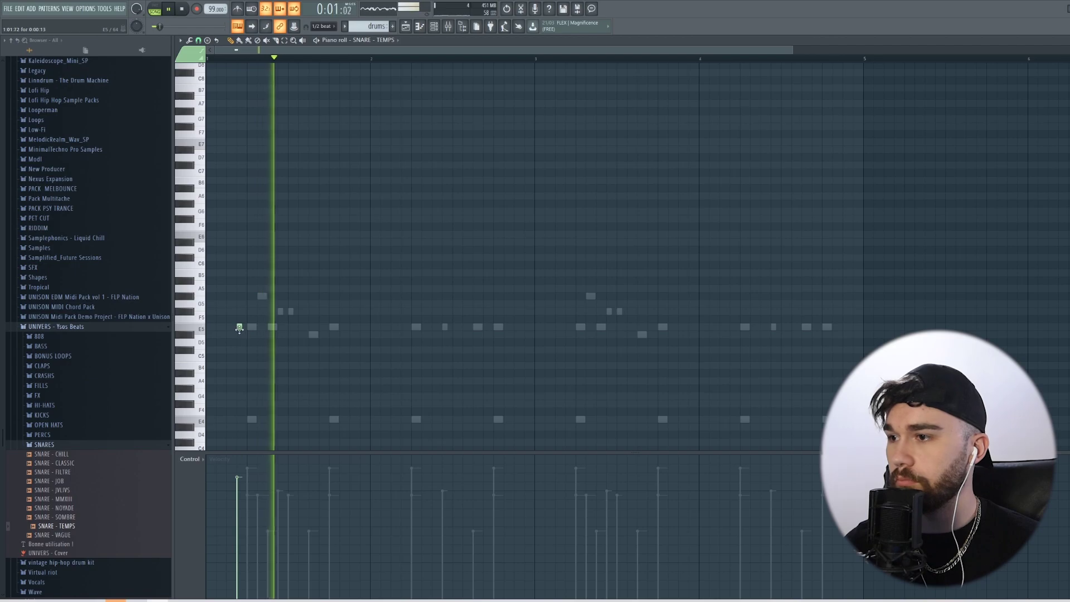
{"action": "left_click", "coordinate": [456, 334]}
{"action": "left_click", "coordinate": [567, 327]}
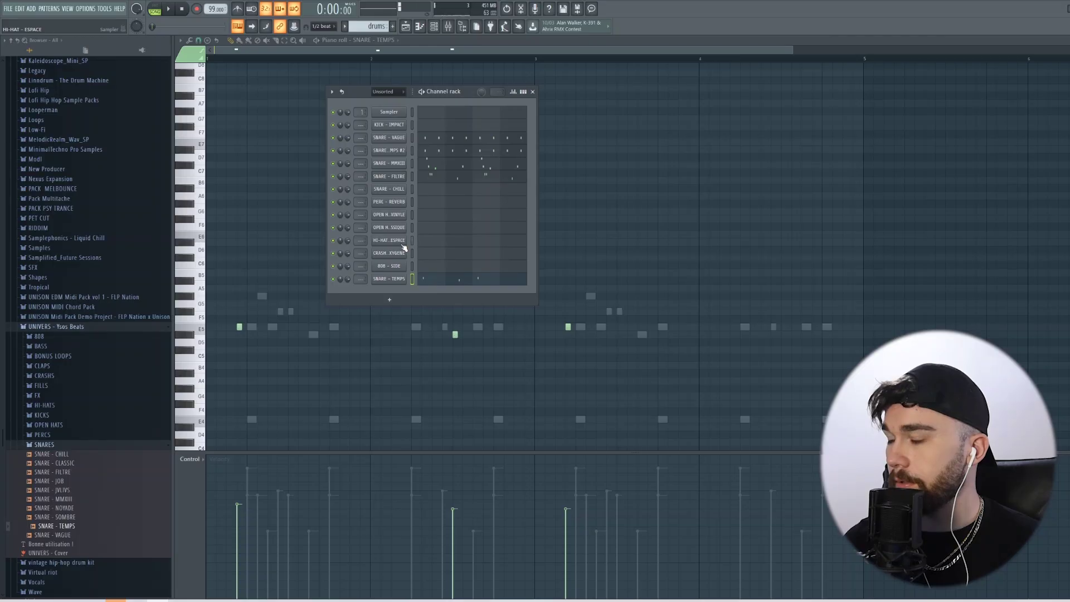
Step: Write four consecutive HI-HAT - ESPACE notes on E5 over the first beat and vary their velocities
{"action": "left_click", "coordinate": [403, 245]}
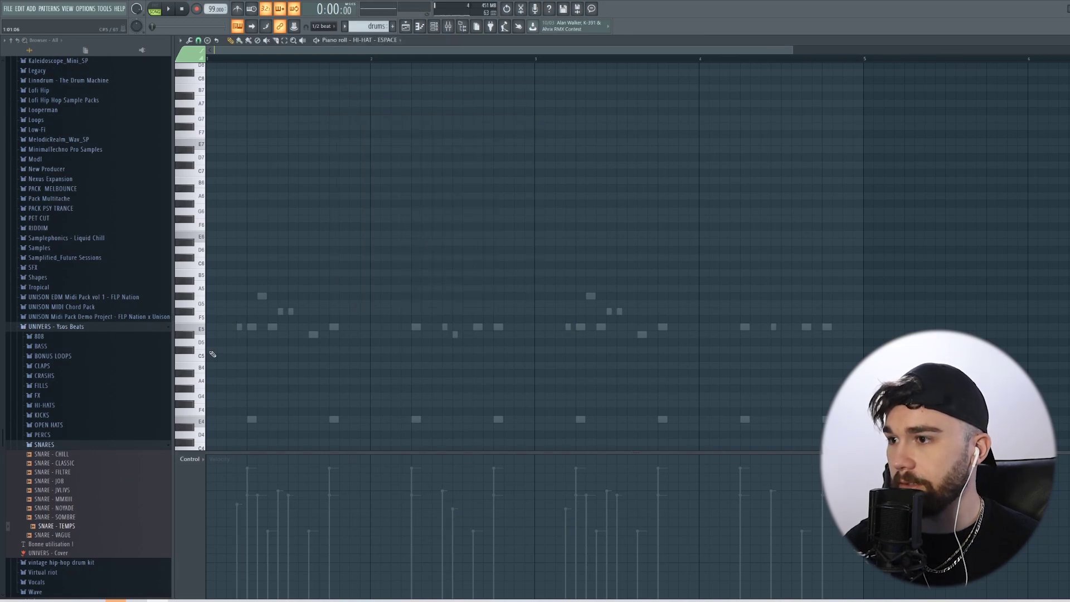
{"action": "scroll", "coordinate": [216, 333], "scroll_direction": "up", "scroll_amount": 2}
{"action": "left_click_drag", "start_coordinate": [216, 328], "coordinate": [290, 328]}
{"action": "left_click", "coordinate": [248, 523]}
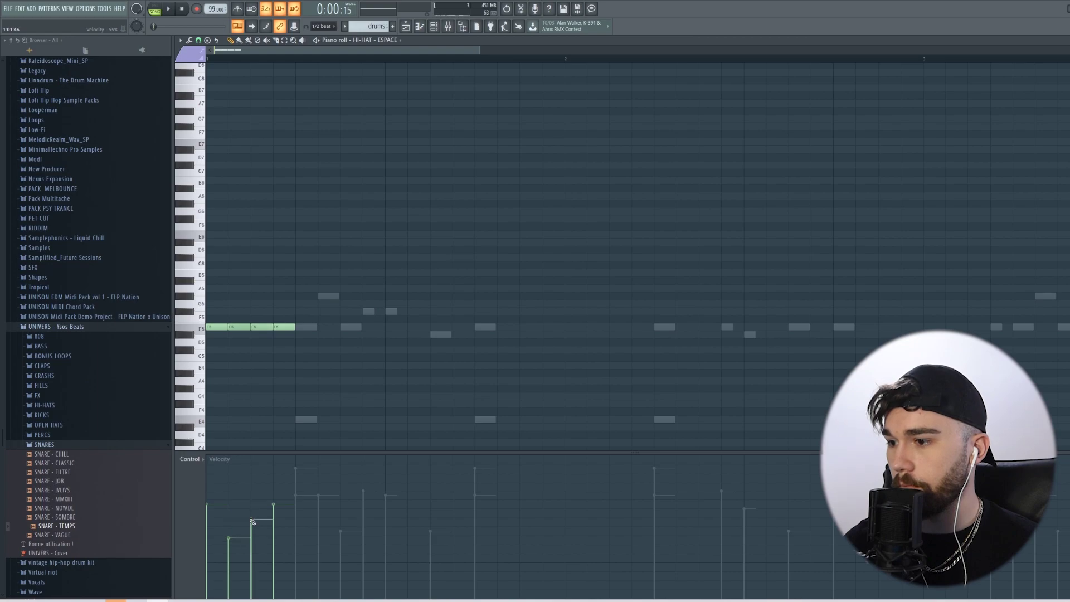
Step: Repeat the hi-hat beat across two bars, with a short roll in bar 2 and semitone steps rising to end bar 1 and falling to end bar 2
{"action": "key", "text": "ctrl+b"}
{"action": "key", "text": "ctrl+b"}
{"action": "key", "text": "ctrl+b"}
{"action": "key", "text": "ctrl+b"}
{"action": "key", "text": "ctrl+b"}
{"action": "key", "text": "ctrl+b"}
{"action": "key", "text": "ctrl+b"}
{"action": "scroll", "coordinate": [271, 506], "scroll_direction": "down", "scroll_amount": 2}
{"action": "key", "text": "space"}
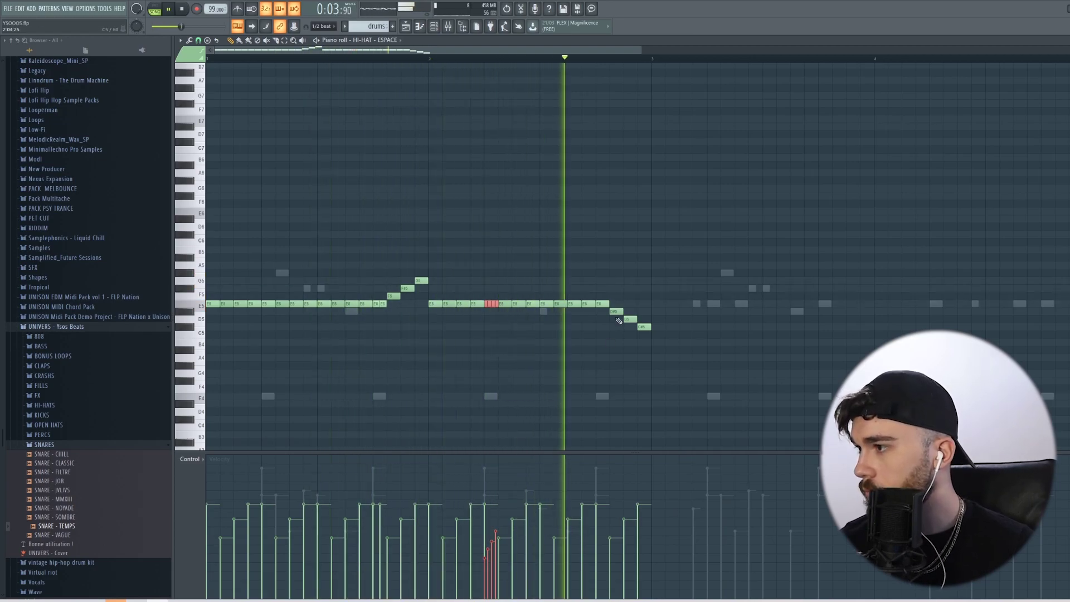
Step: Duplicate the whole two-bar hi-hat pattern into bars 3 and 4
{"action": "key", "text": "space"}
{"action": "key", "text": "ctrl+a"}
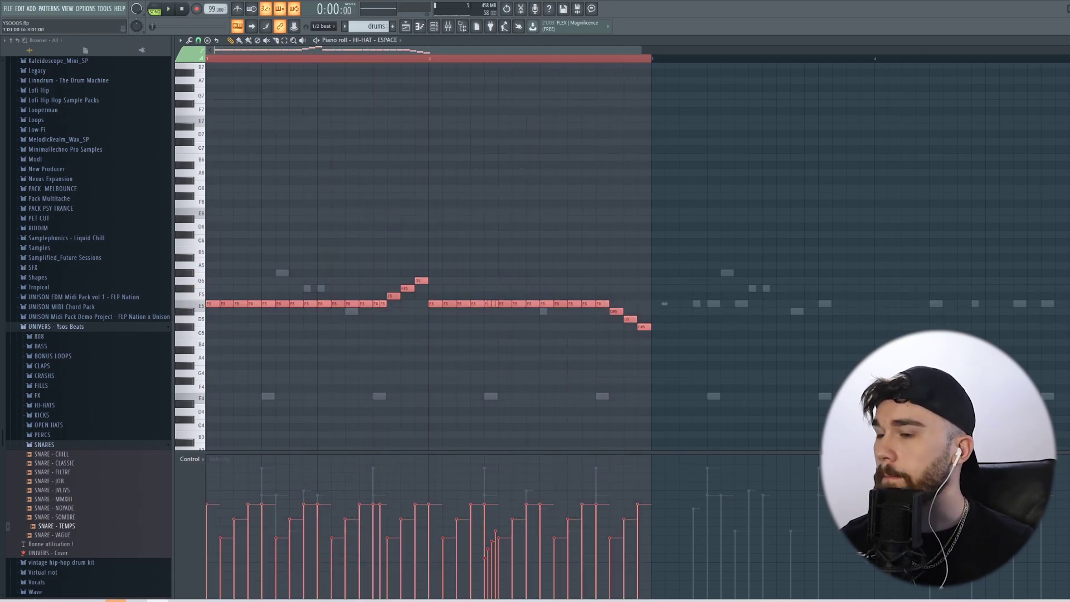
{"action": "key", "text": "ctrl+b"}
Step: Apply a sine LFO to the note pan of all the hi-hat notes
{"action": "key", "text": "ctrl+a"}
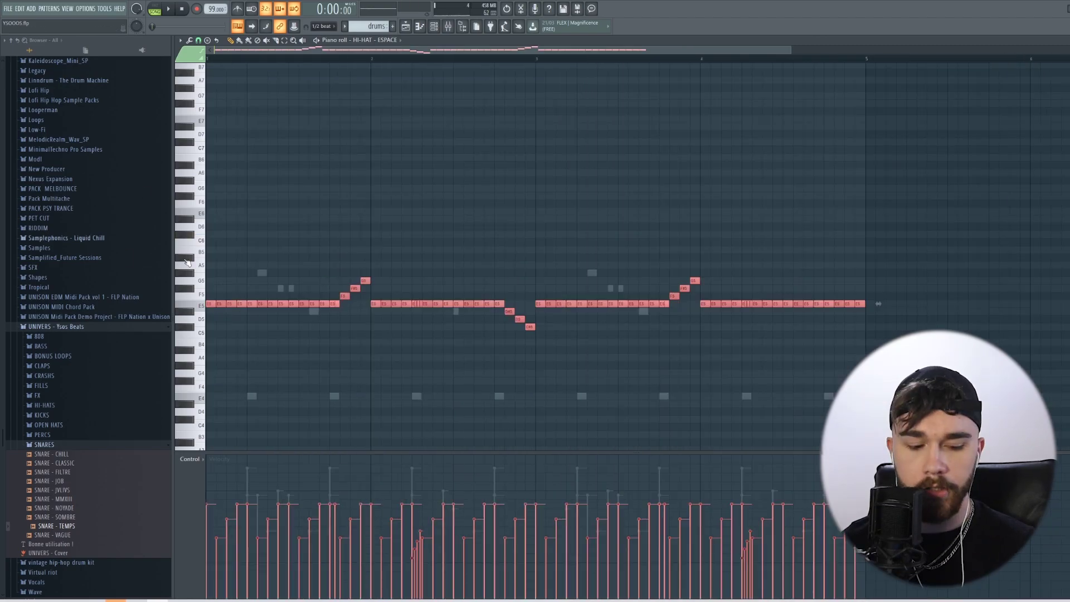
{"action": "left_click", "coordinate": [200, 461]}
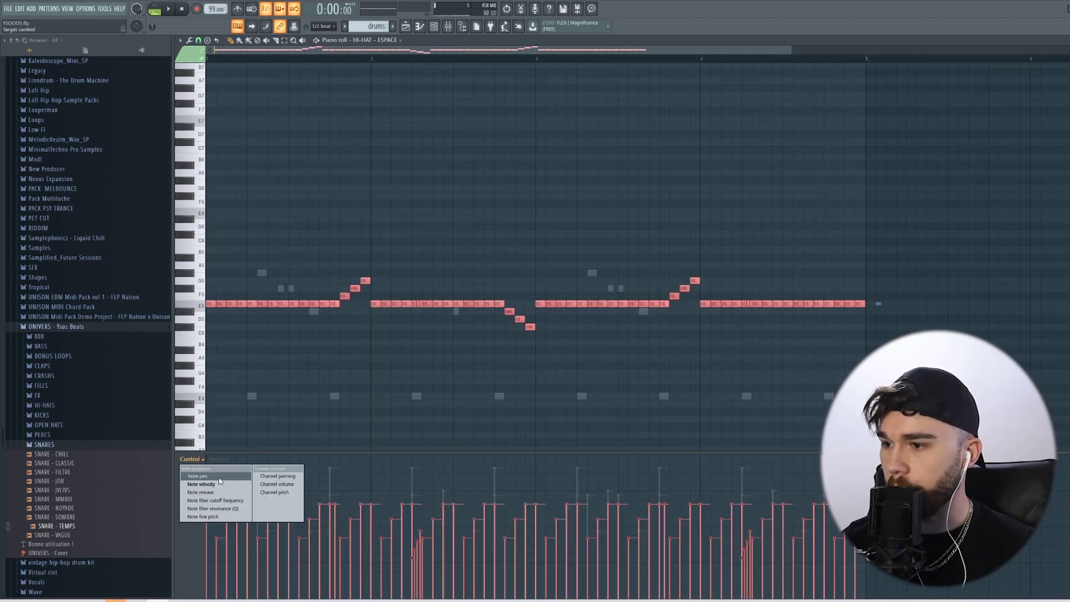
{"action": "left_click", "coordinate": [219, 476]}
{"action": "key", "text": "alt+o"}
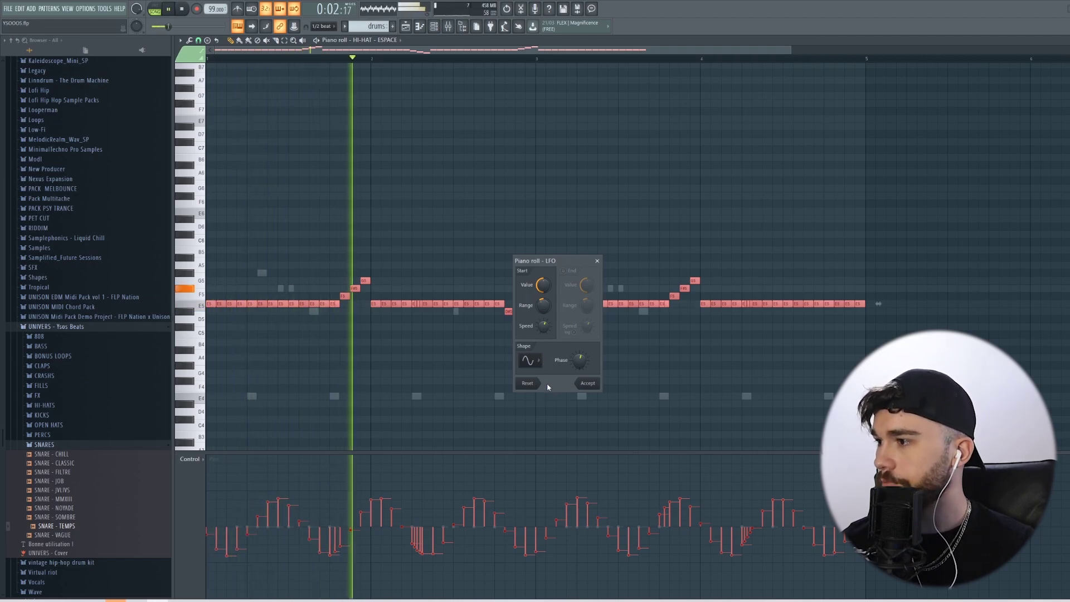
{"action": "left_click", "coordinate": [588, 383]}
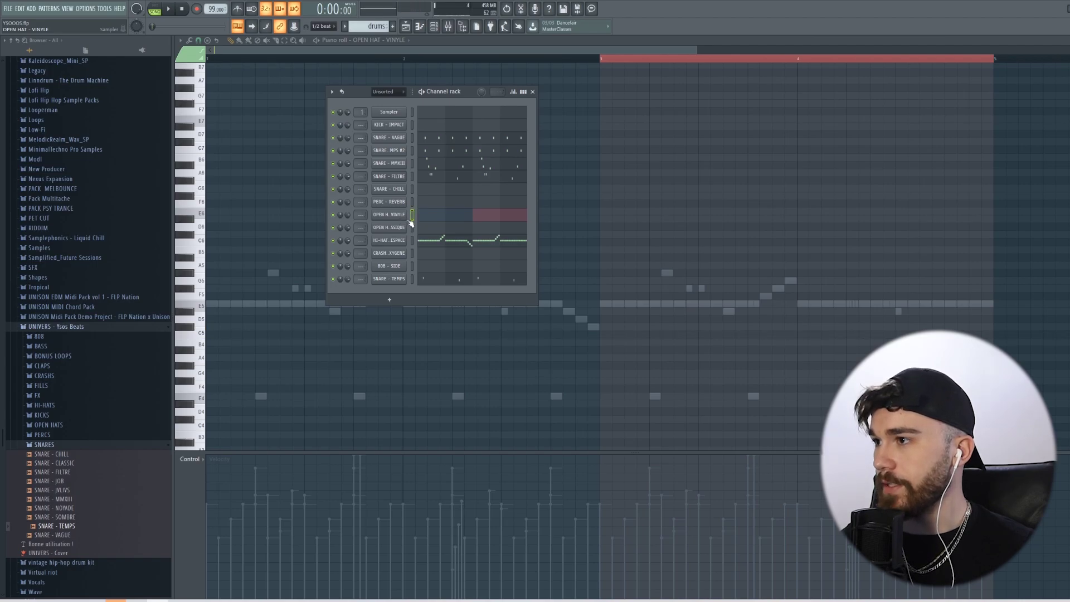
Step: Write quieter OPEN HAT - VINYLE notes on B4 in bars 1 and 3, with an F4 slide note under the bar 3 note
{"action": "key", "text": "F6"}
{"action": "left_click", "coordinate": [334, 350]}
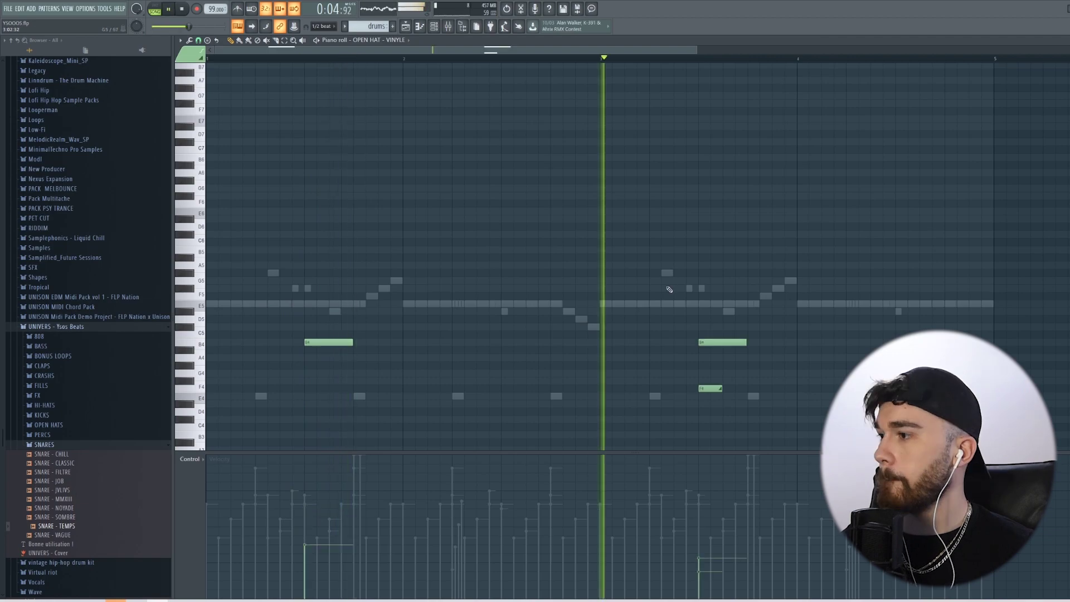
{"action": "key", "text": "space"}
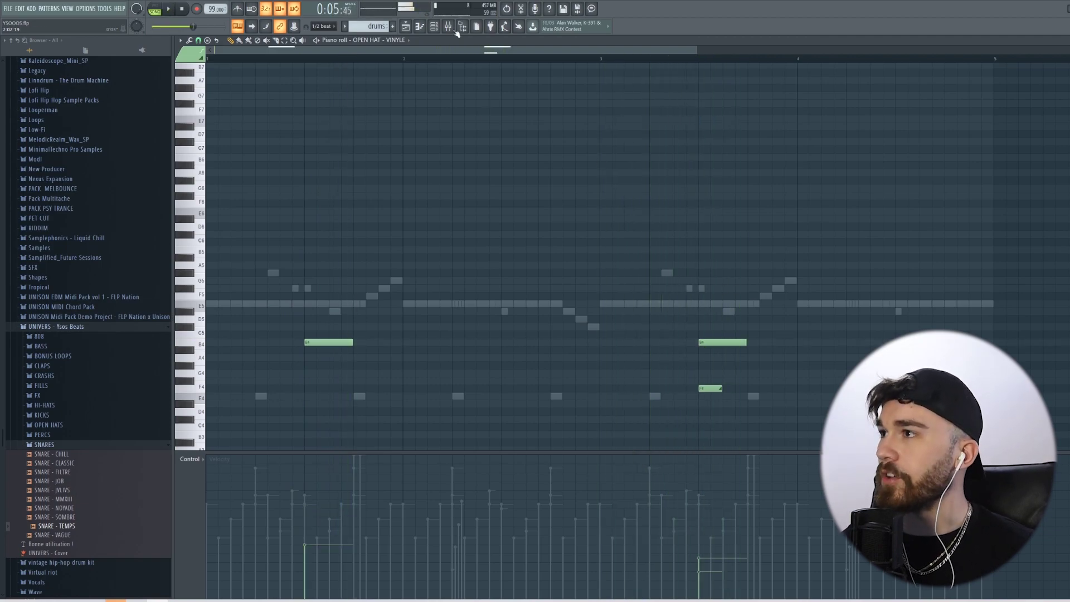
Step: Write a syncopated four-bar KICK - IMPACT pattern on E5 with a short roll of rising velocity near the end of bar 4
{"action": "left_click", "coordinate": [434, 27]}
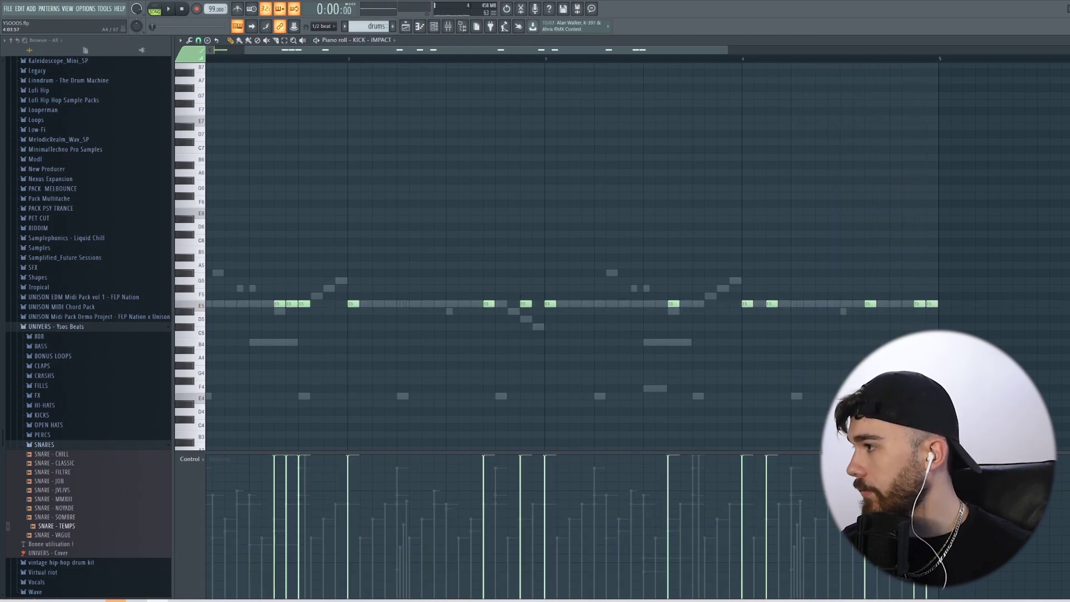
{"action": "scroll", "coordinate": [369, 331], "scroll_direction": "up", "scroll_amount": 3}
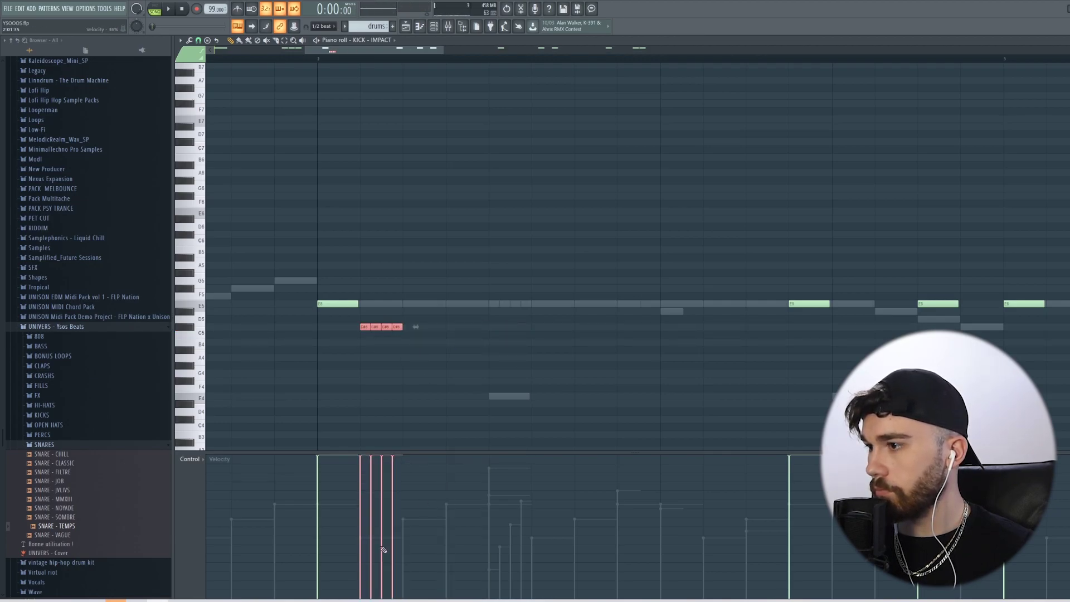
{"action": "scroll", "coordinate": [354, 326], "scroll_direction": "down", "scroll_amount": 5}
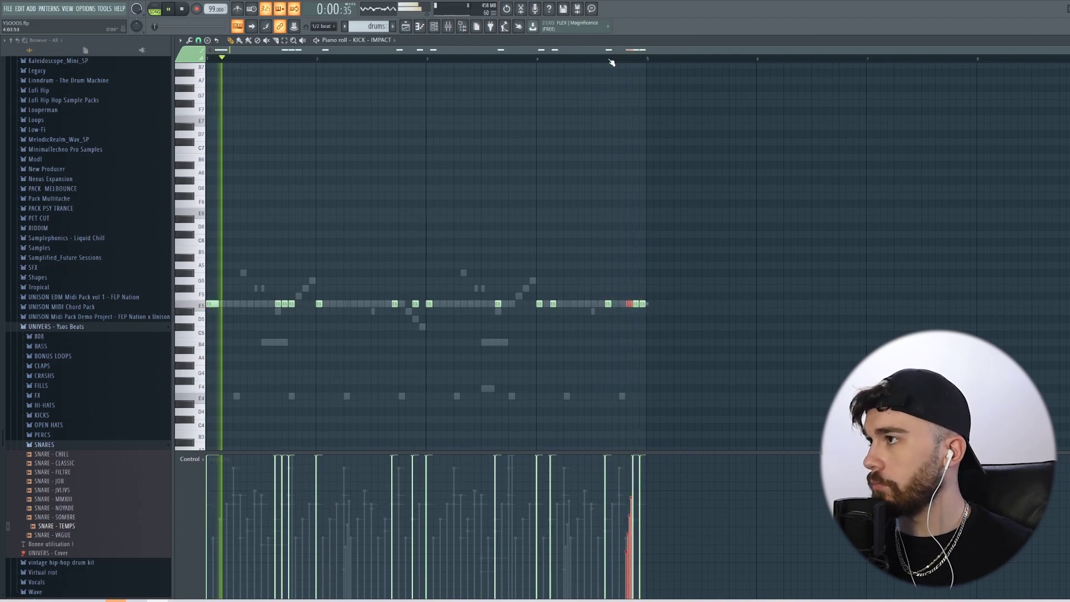
{"action": "scroll", "coordinate": [619, 63], "scroll_direction": "up", "scroll_amount": 3}
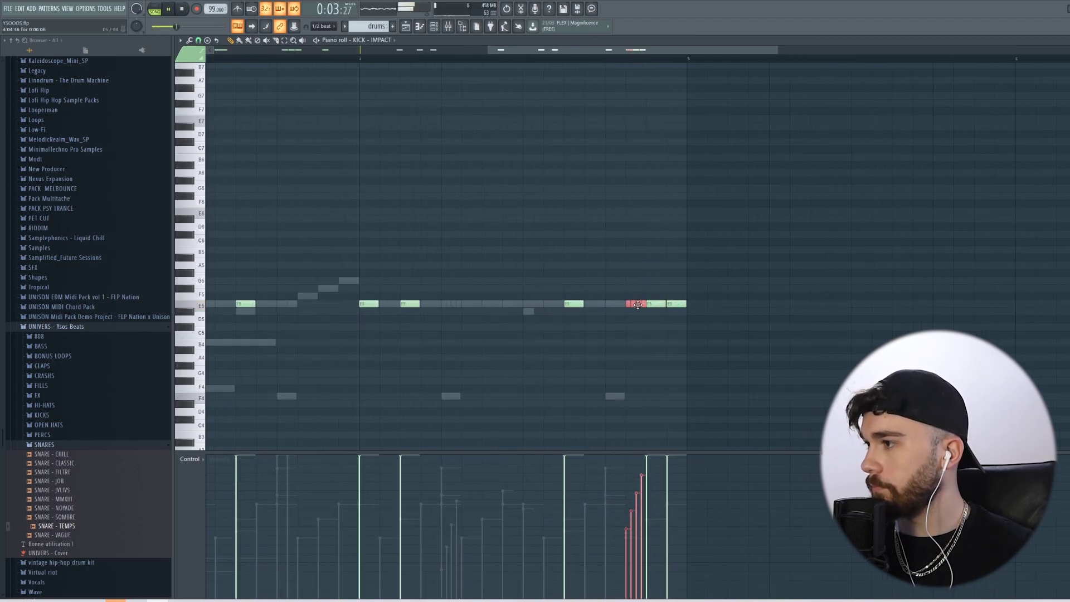
{"action": "key", "text": "space"}
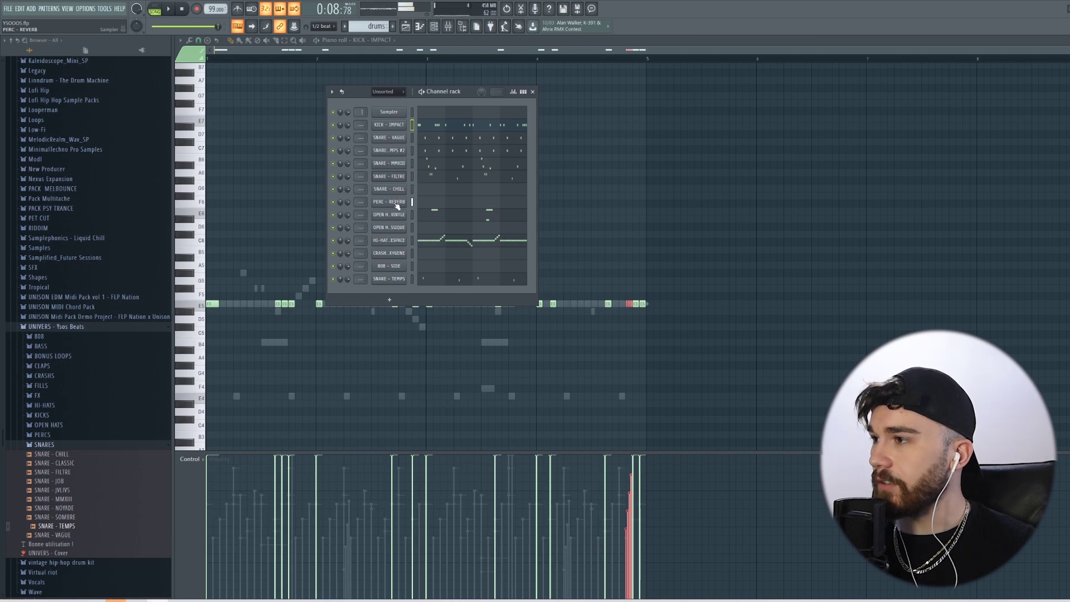
Step: Write sustained PERC - REVERB notes on B4 starting on beat 4 of bars 1 and 3
{"action": "left_click", "coordinate": [424, 209]}
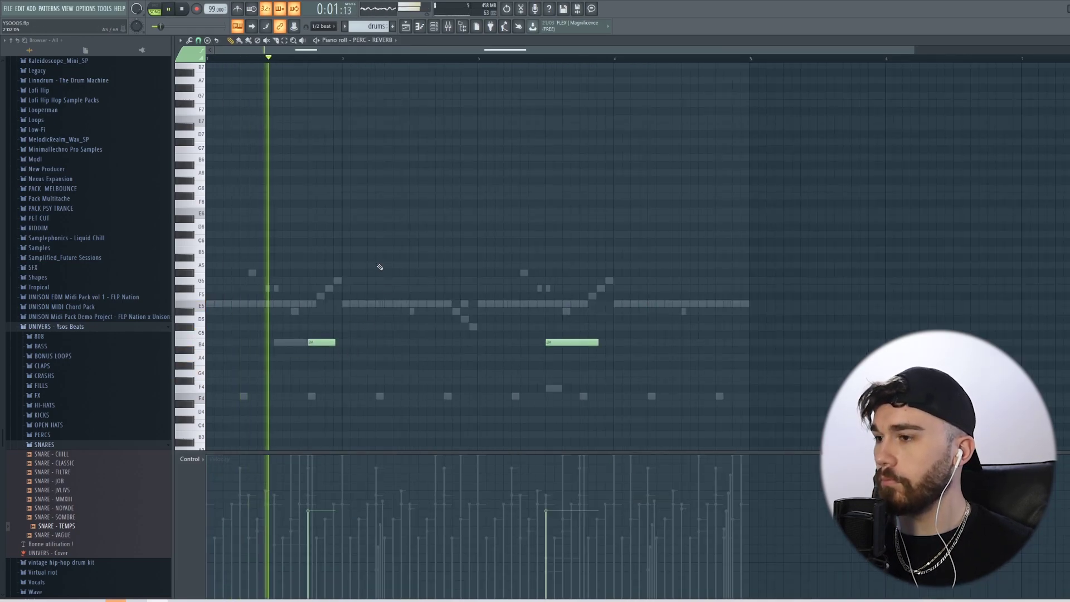
{"action": "key", "text": "space"}
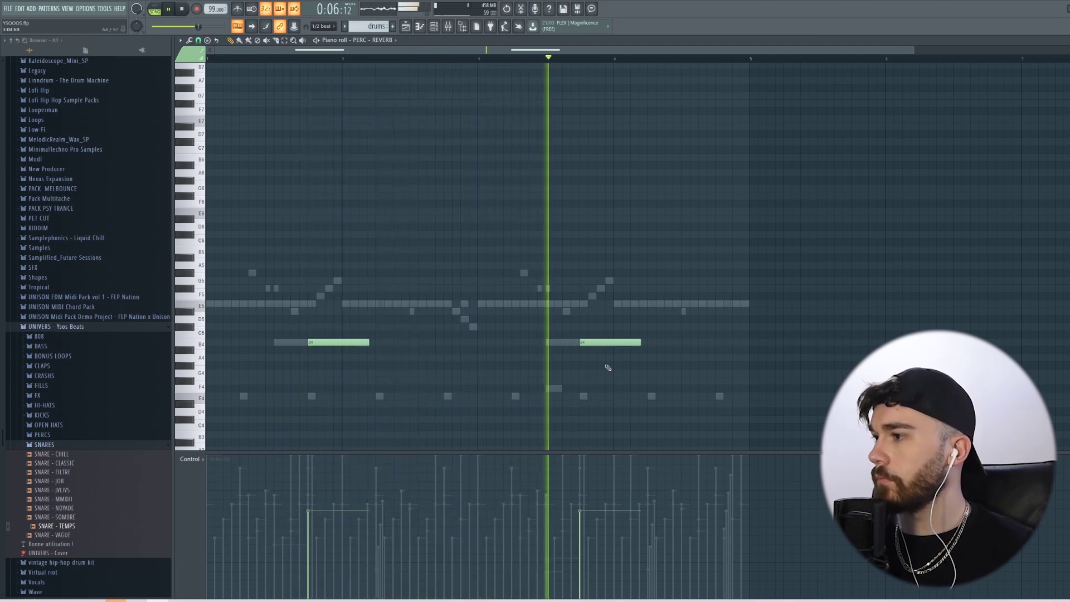
{"action": "key", "text": "space"}
Step: Write a short SNARE - CHILL roll on B4 with rising velocity in bar 1 and copy it to bar 3
{"action": "key", "text": "F6"}
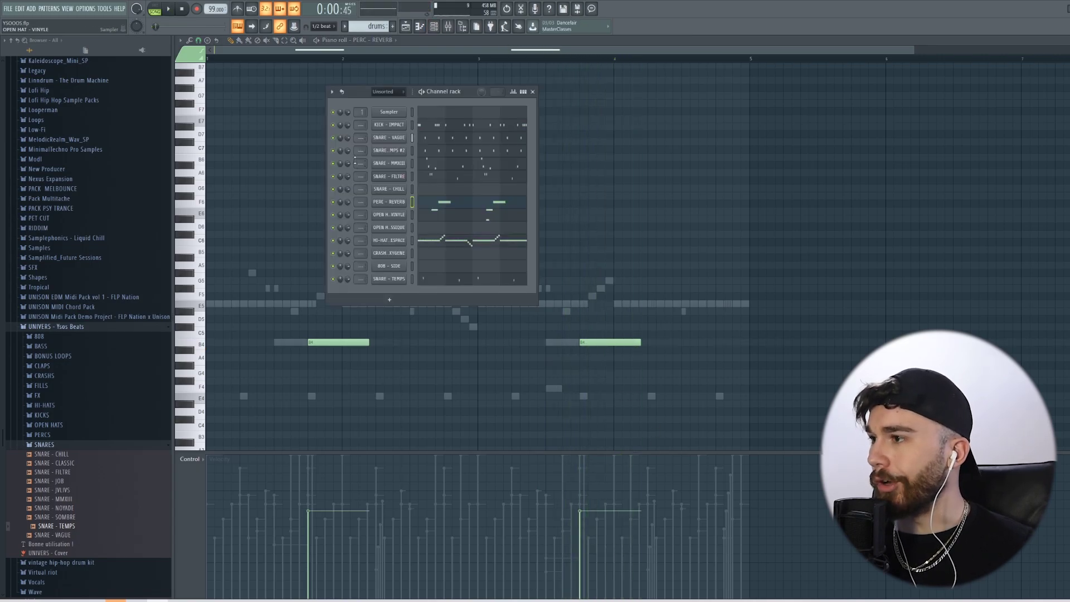
{"action": "left_click", "coordinate": [389, 189]}
{"action": "key", "text": "F6"}
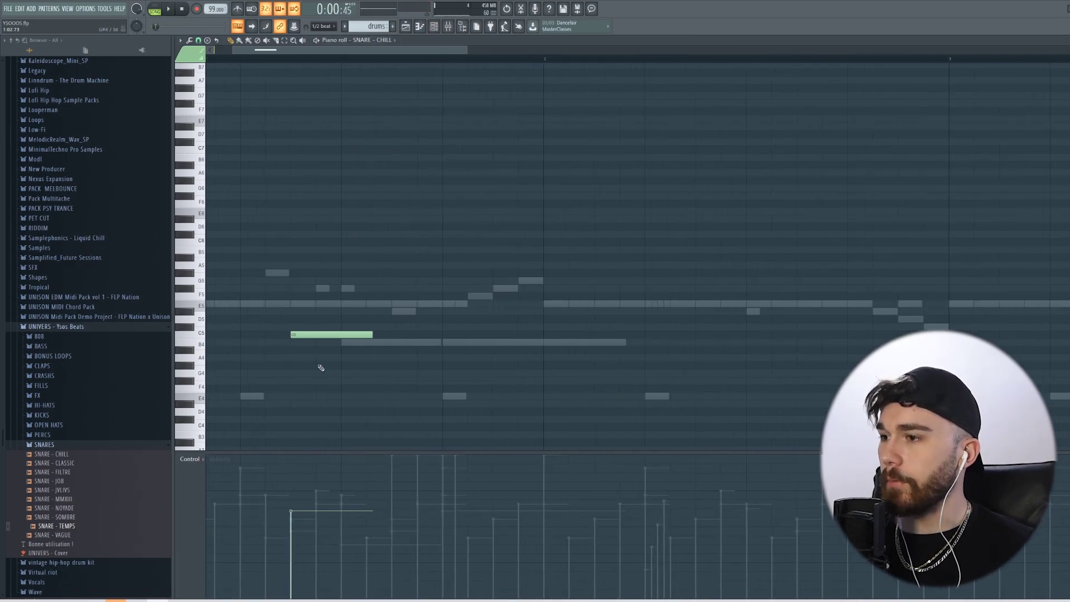
{"action": "left_click_drag", "start_coordinate": [311, 334], "coordinate": [631, 342]}
{"action": "scroll", "coordinate": [258, 98], "scroll_direction": "down", "scroll_amount": 2}
{"action": "key", "text": "space"}
{"action": "key", "text": "space"}
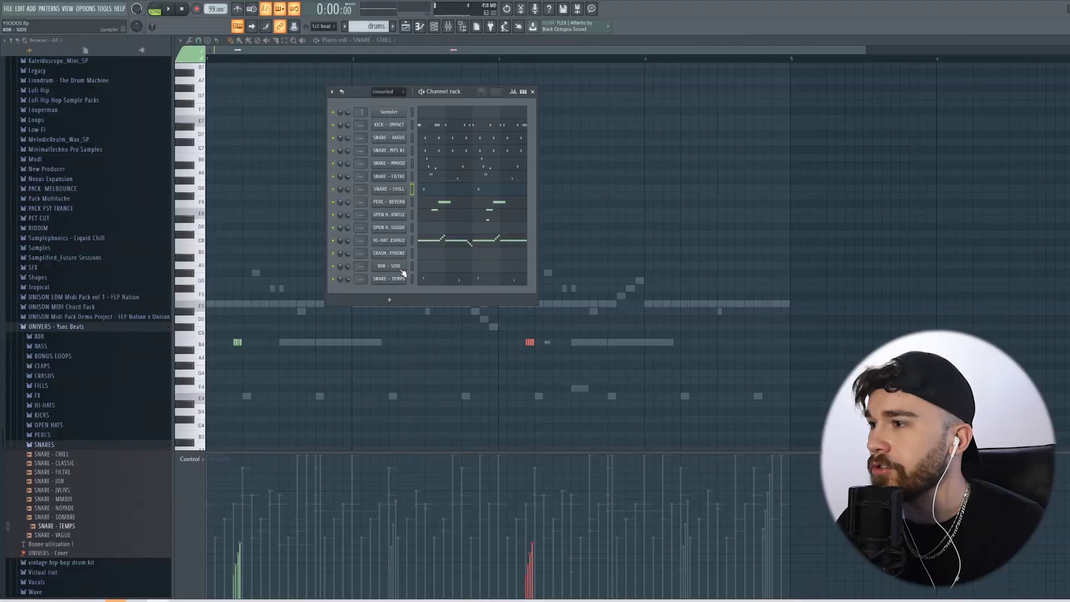
Step: Write one long, low-velocity CRASH - OXYGENE note on E5 at the start of bar 1
{"action": "left_click", "coordinate": [428, 259]}
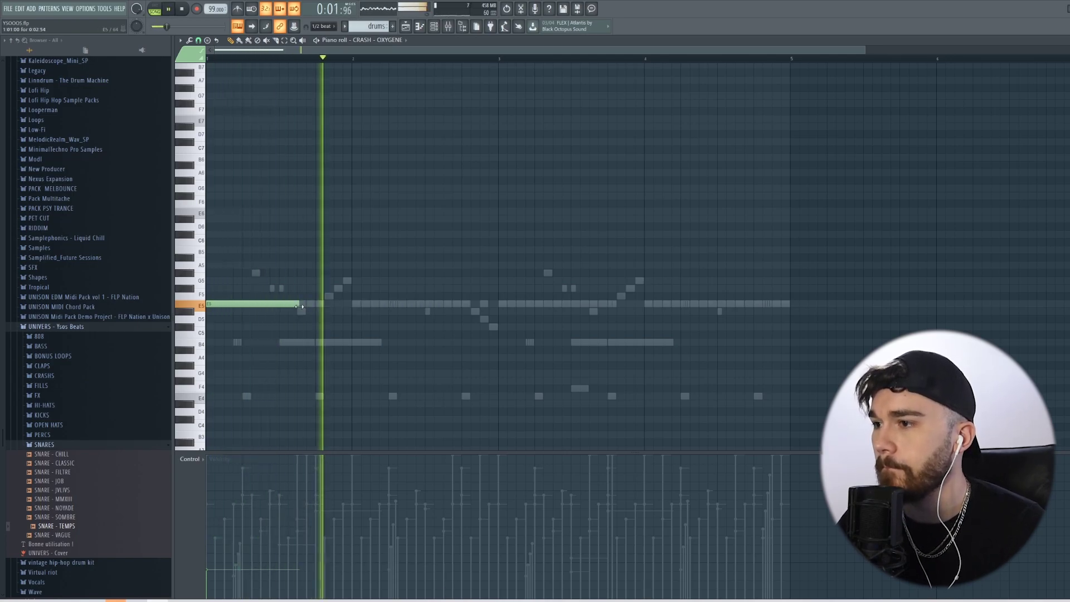
{"action": "key", "text": "space"}
Step: Copy the kick rhythm to 808 - SIDE, tune bars 1 and 2 to A6 and bars 3 and 4 to G6, and lengthen the notes
{"action": "key", "text": "F6"}
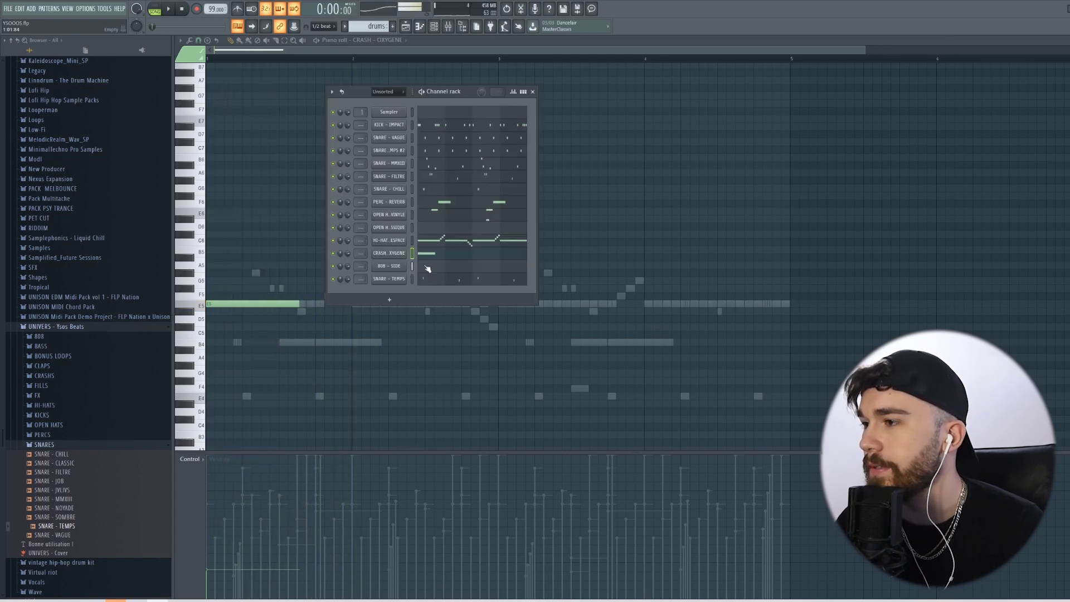
{"action": "left_click", "coordinate": [427, 268]}
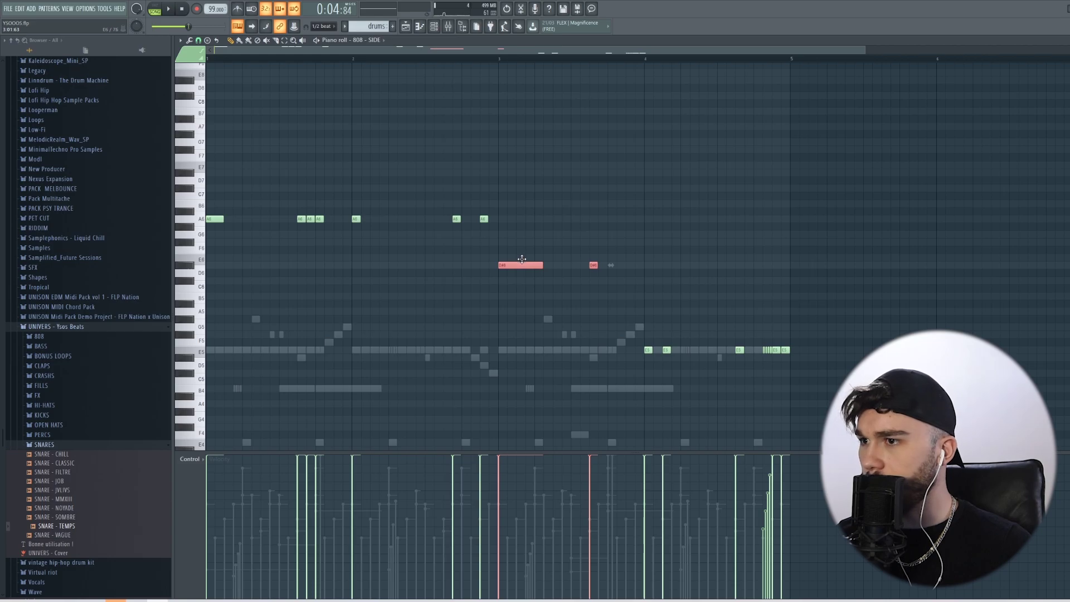
{"action": "key", "text": "space"}
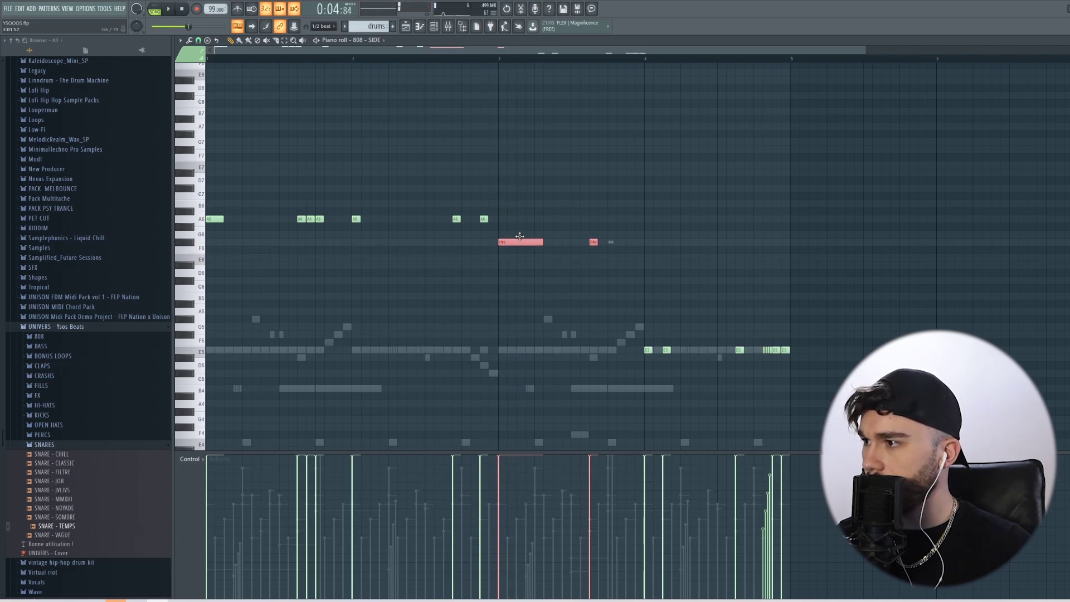
{"action": "key", "text": "space"}
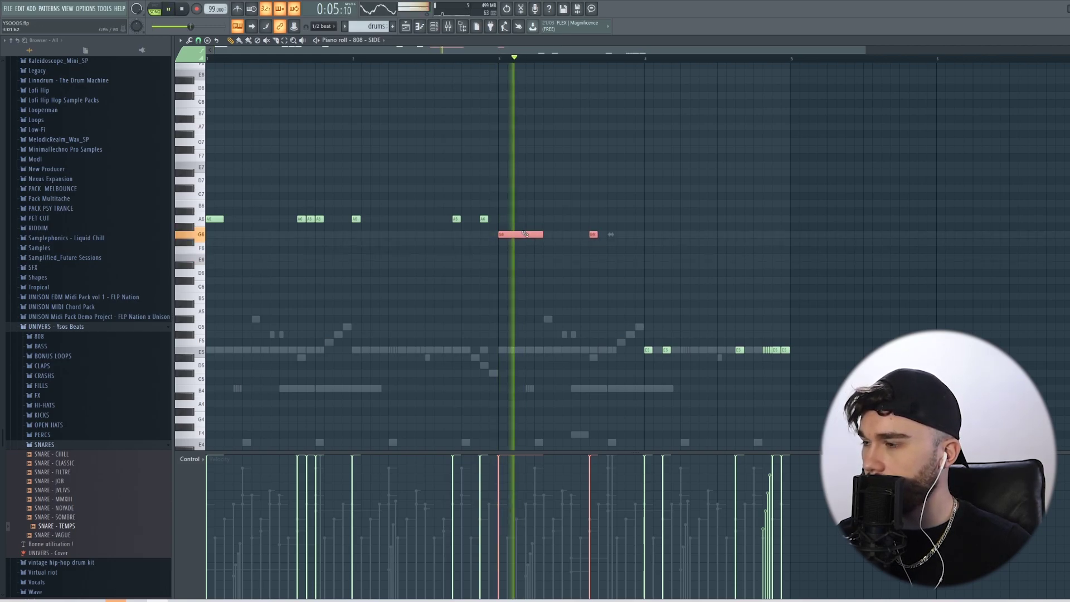
{"action": "key", "text": "space"}
{"action": "key", "text": "ctrl+z"}
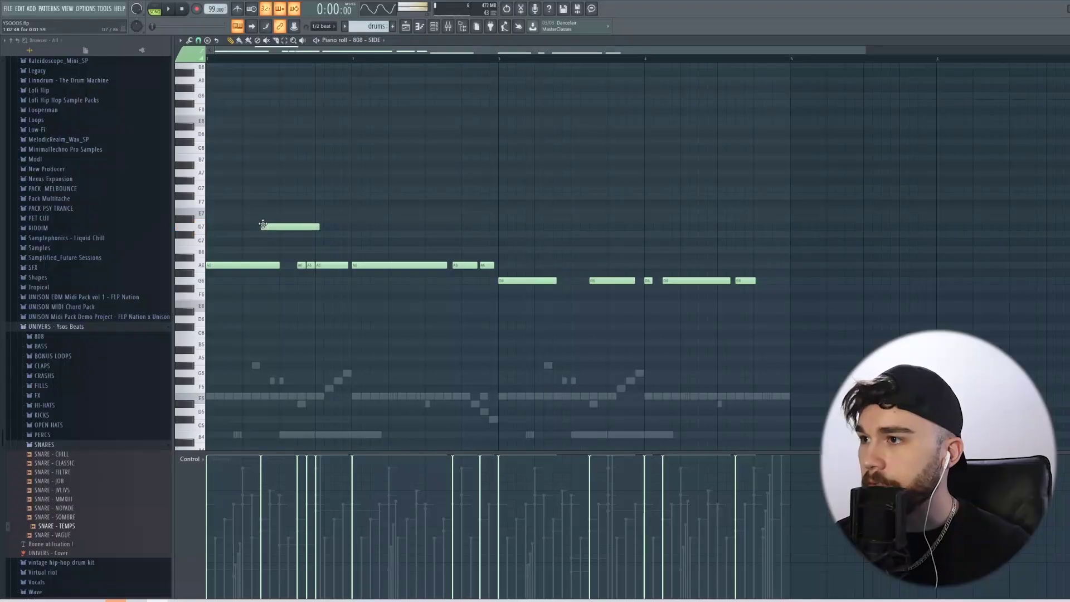
Step: Turn the extra high 808 note in bar 1 into a short slide note on B7
{"action": "double_click", "coordinate": [278, 229]}
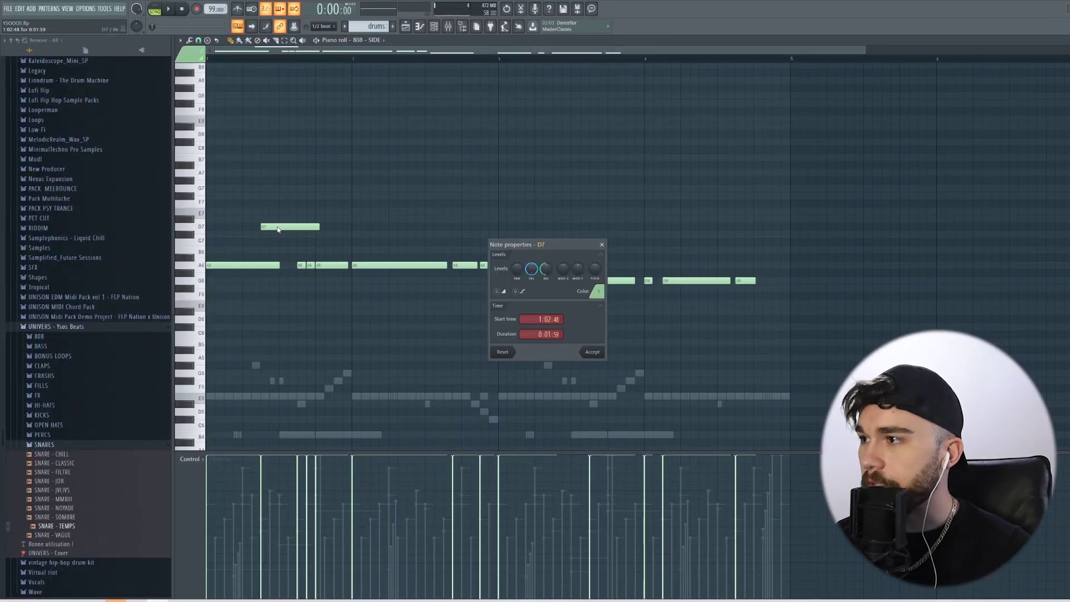
{"action": "left_click", "coordinate": [498, 291]}
{"action": "key", "text": "space"}
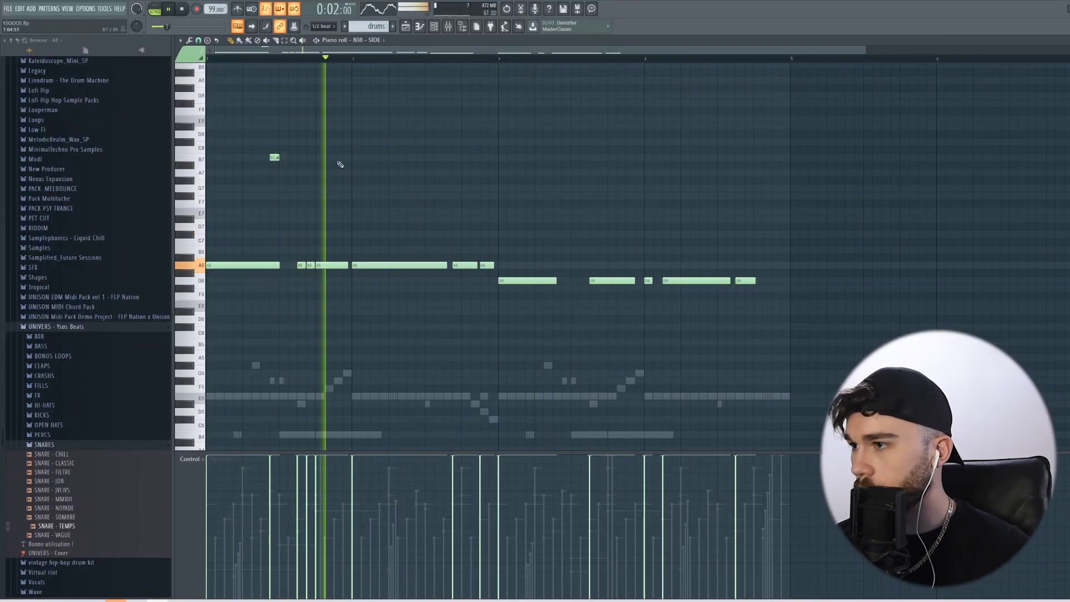
{"action": "key", "text": "space"}
Step: Adjust the 808 note lengths in bars 1 to 3 and add a short slide note on B5 in bar 3
{"action": "key", "text": "space"}
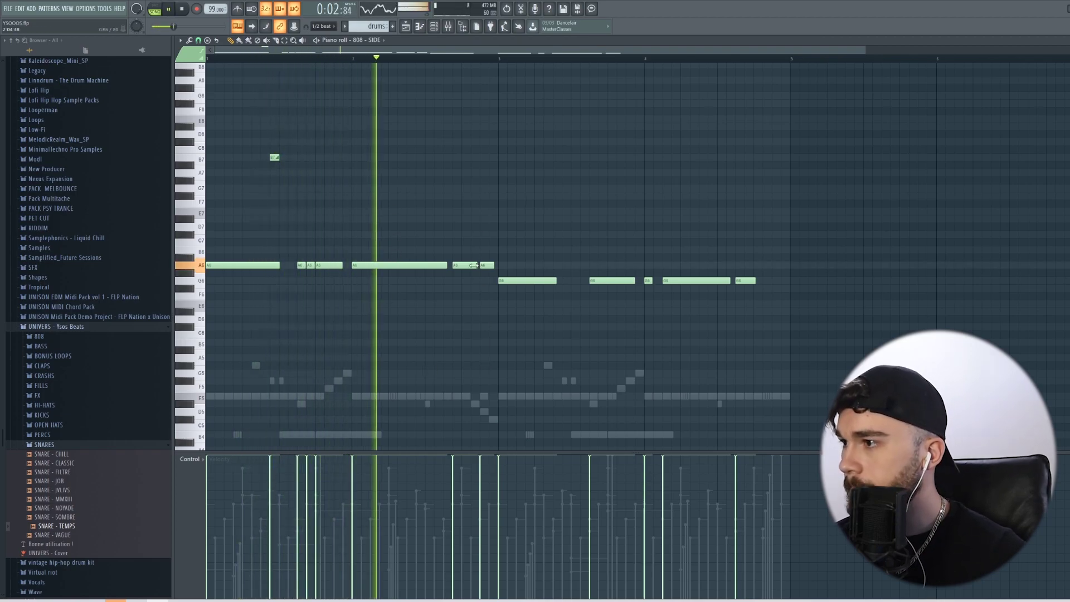
{"action": "key", "text": "space"}
{"action": "left_click", "coordinate": [548, 373]}
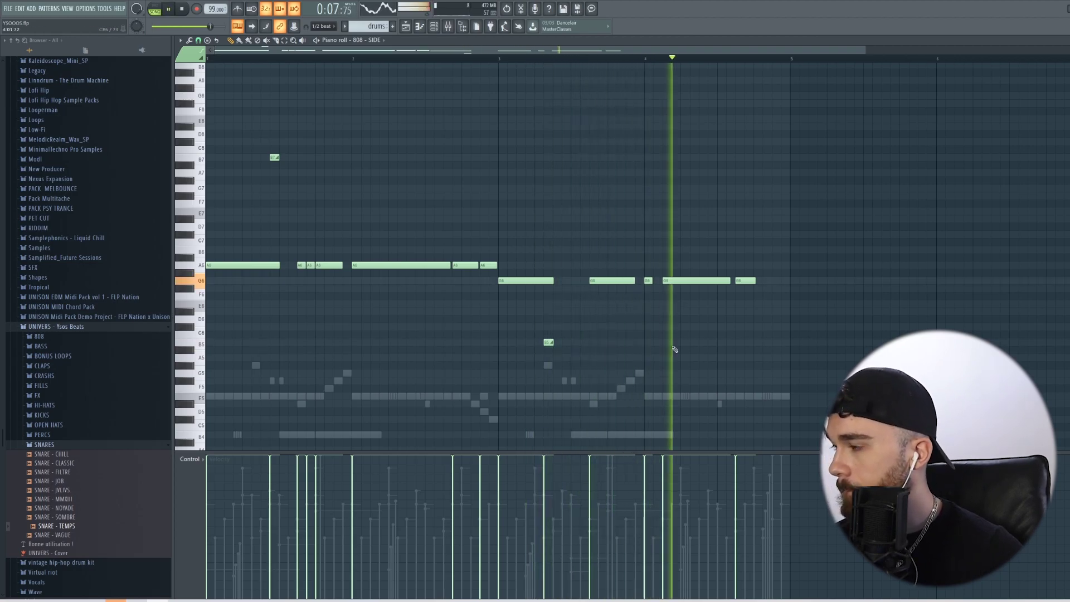
{"action": "key", "text": "space"}
Step: Transpose all the 808 - SIDE notes down one octave
{"action": "key", "text": "ctrl+a"}
{"action": "scroll", "coordinate": [758, 301], "scroll_direction": "up", "scroll_amount": 2}
{"action": "key", "text": "ctrl+Down"}
{"action": "key", "text": "space"}
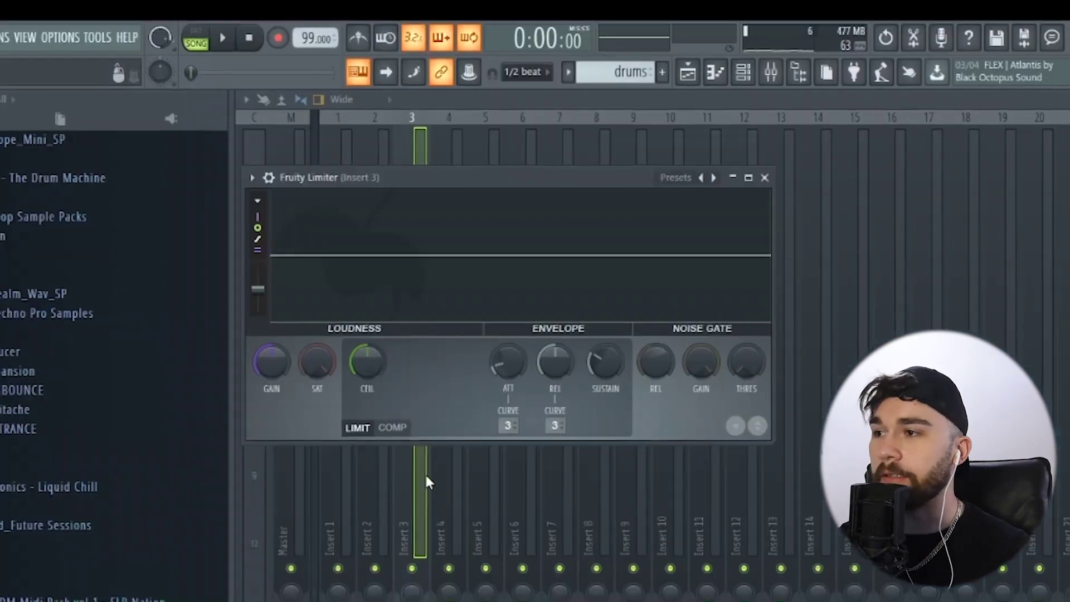
Step: Switch the Fruity Limiter on Insert 3 to compressor mode and set its sidechain source to Insert 2
{"action": "left_click", "coordinate": [392, 427]}
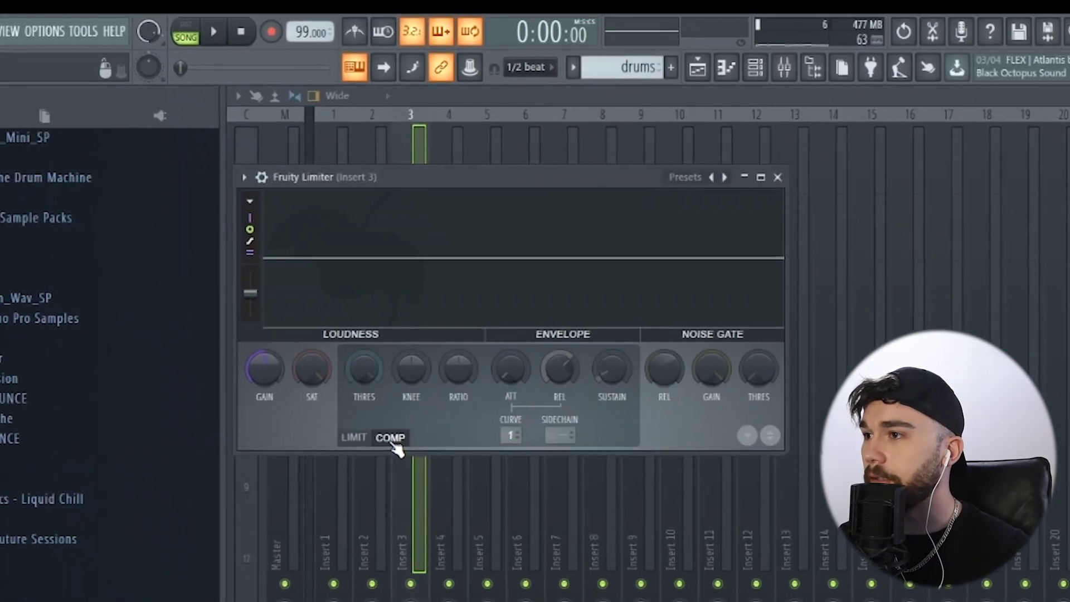
{"action": "left_click", "coordinate": [555, 426]}
{"action": "left_click", "coordinate": [601, 492]}
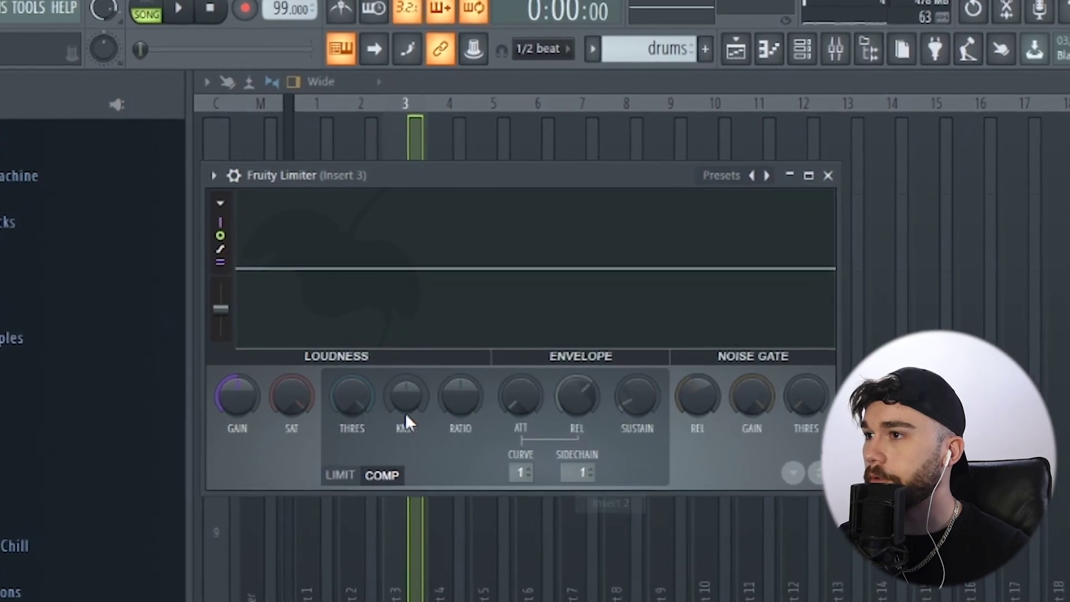